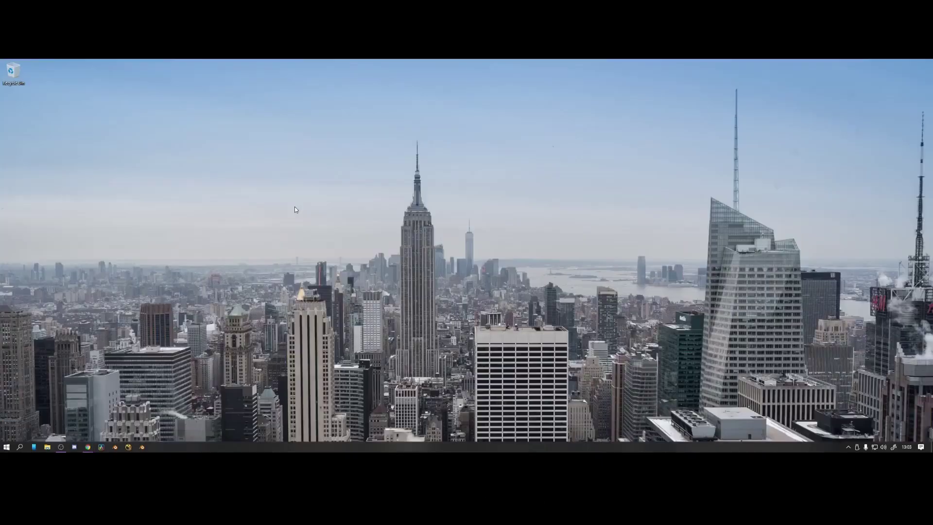
Search the system for "nuke" and launch Nuke
key(super)
text(nuke)
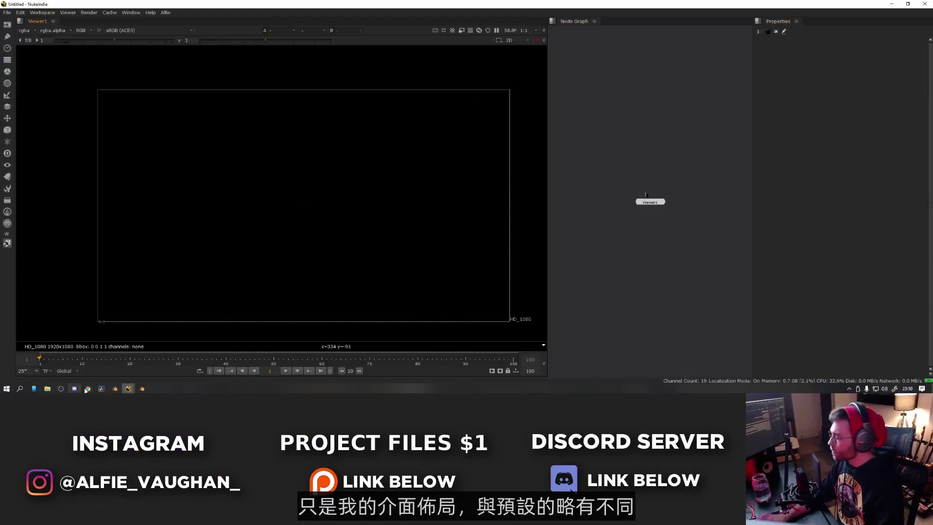
Switch to Chrome to view the reference image of the NukeX default layout, and return to Nuke
mouse_move(86, 390)
click(87, 367)
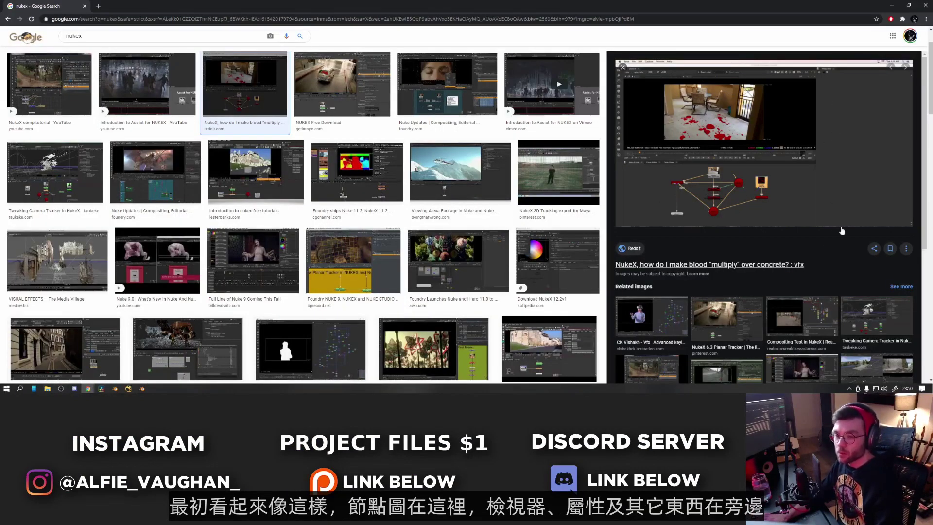
click(129, 389)
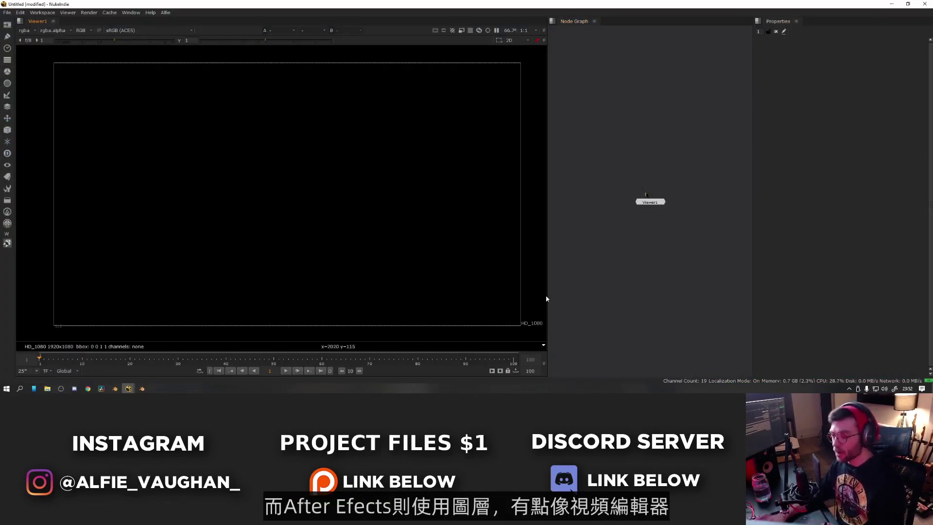
Add Transform, Grade and Blur nodes to the empty node graph
key(t)
middle_drag(644, 150, 641, 186)
key(g)
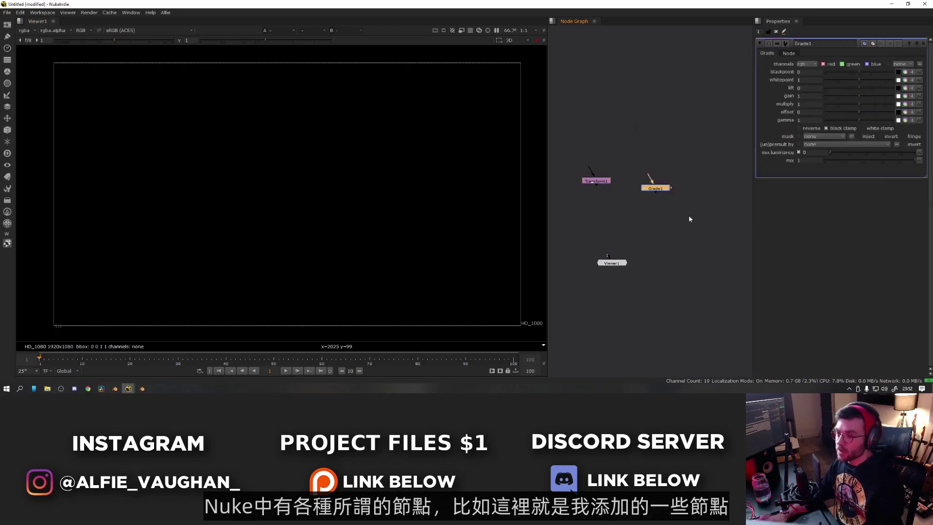
key(b)
scroll(585, 155, up, 2)
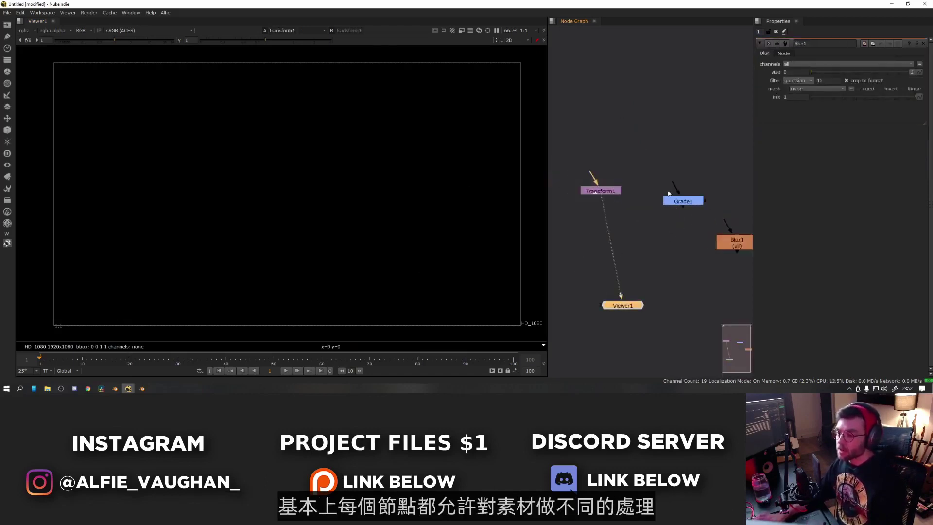
View the Grade, Blur and Transform nodes in turn through the Viewer by connecting it to each
click(681, 200)
key(1)
click(730, 247)
key(1)
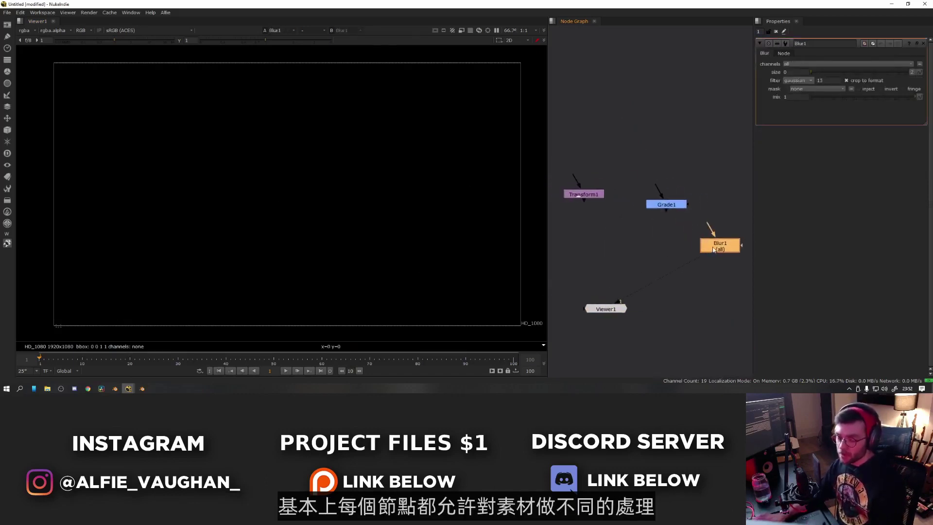
click(667, 205)
key(1)
click(584, 194)
key(1)
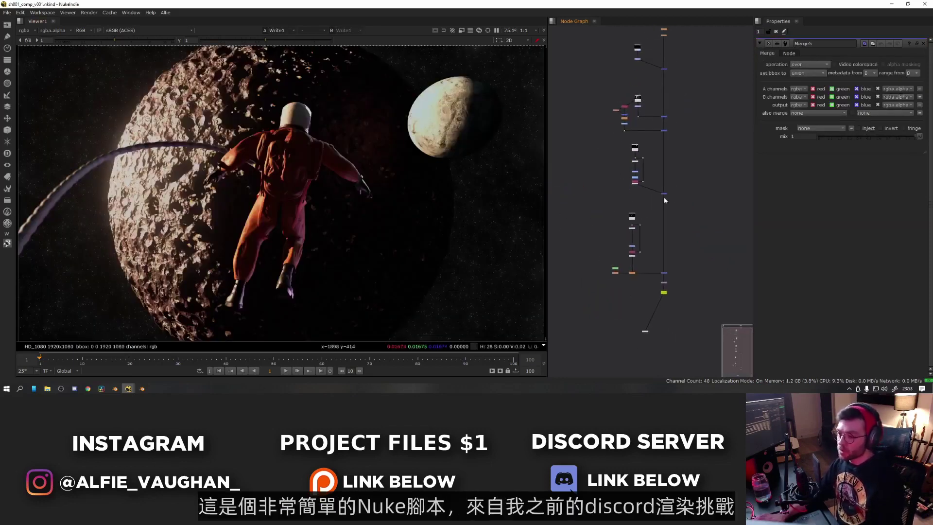
Examine the astronaut comp's node graph from the first Read node through the merges to the final Write node
mouse_move(669, 231)
middle_down()
mouse_move(693, 184)
mouse_move(678, 238)
mouse_move(678, 222)
middle_up()
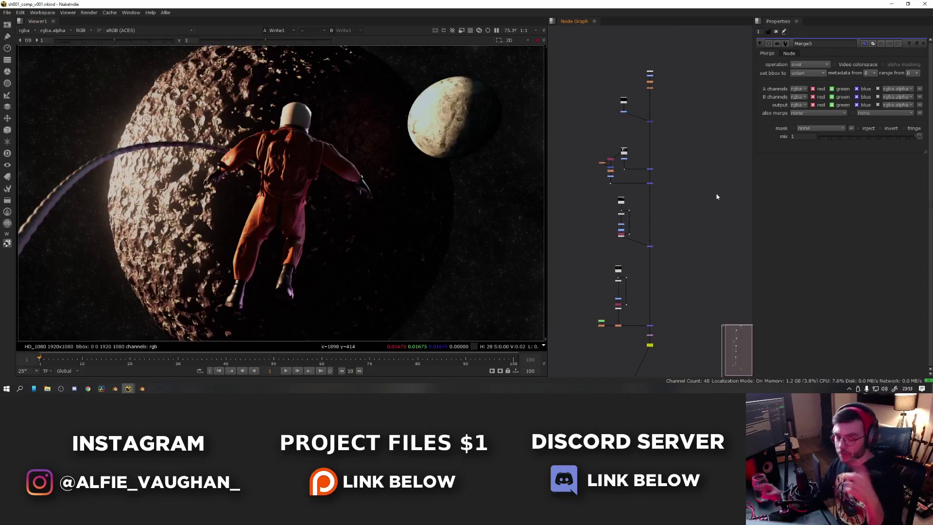
scroll(632, 175, up, 5)
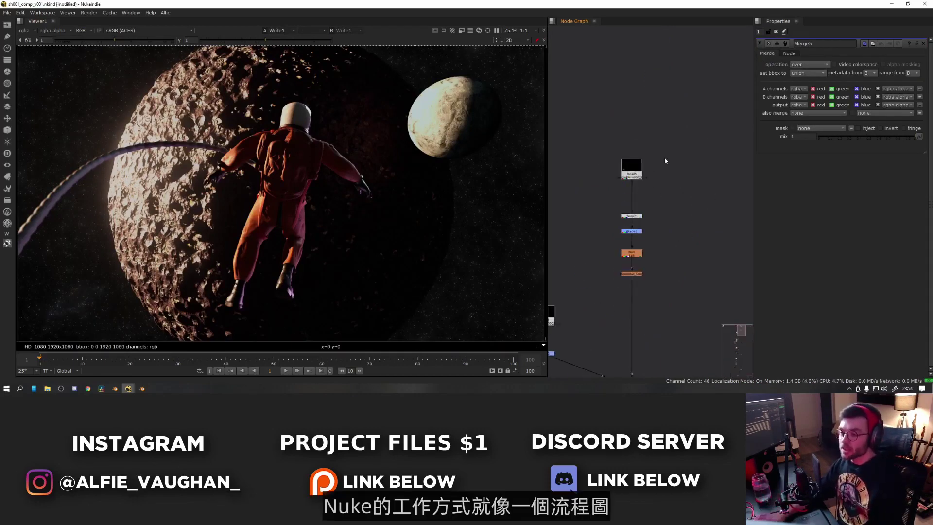
drag(709, 134, 598, 203)
scroll(632, 194, down, 5)
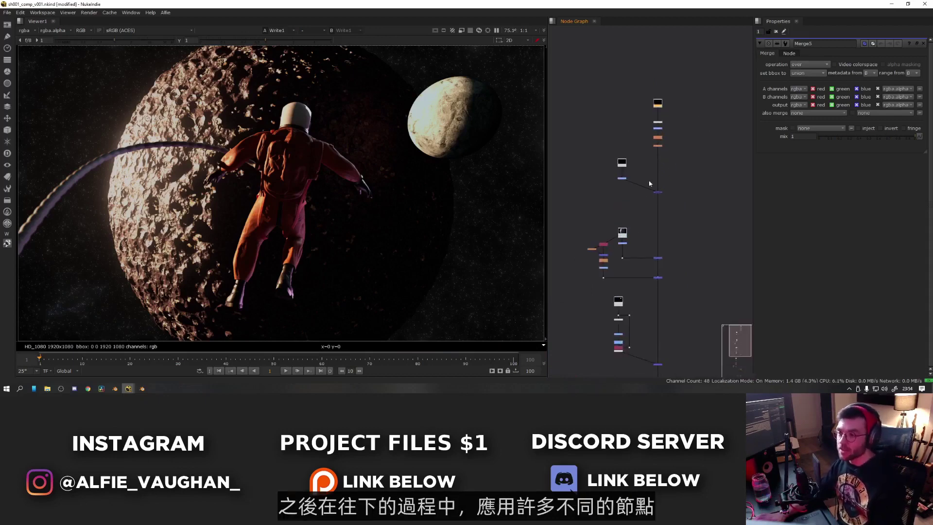
middle_drag(668, 194, 673, 75)
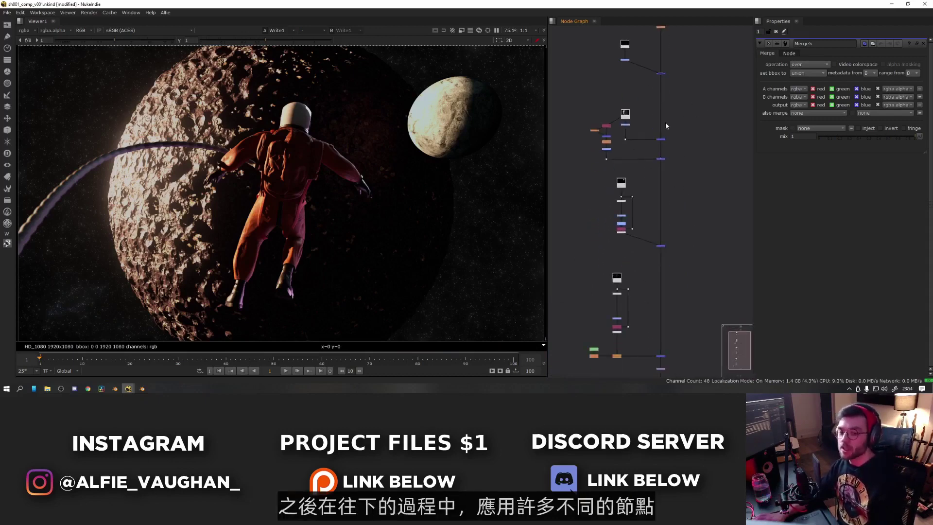
middle_drag(675, 215, 637, 122)
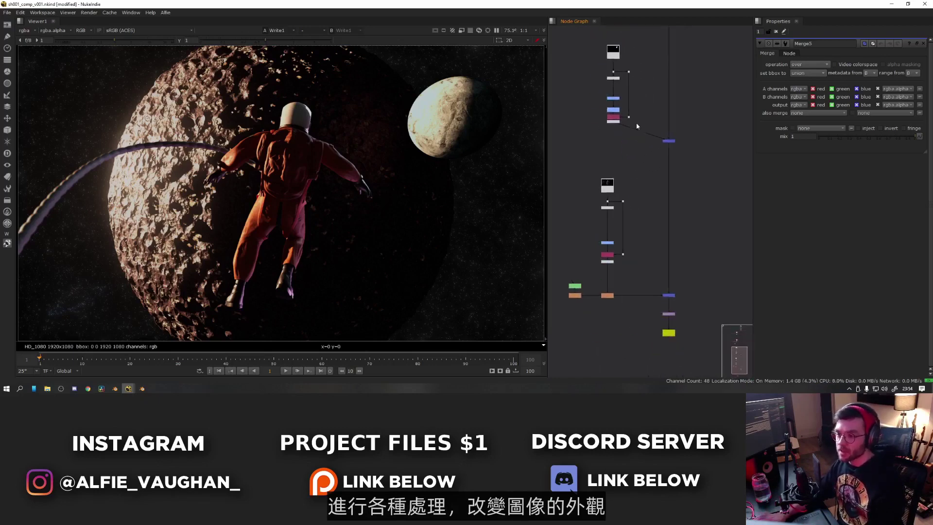
scroll(688, 275, up, 5)
key(1)
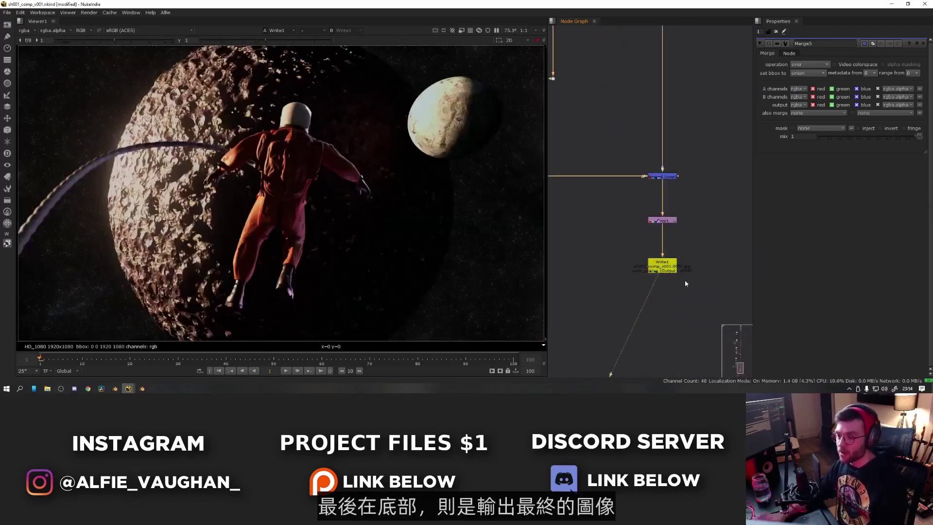
middle_drag(292, 184, 297, 164)
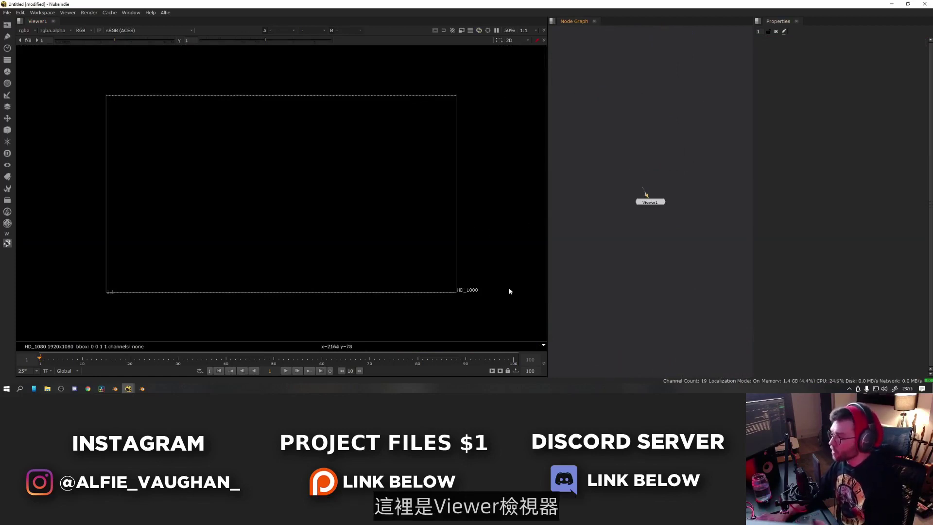
Read in lens flare.jpg from the Visual Effects folder and connect it to the Viewer
key(r)
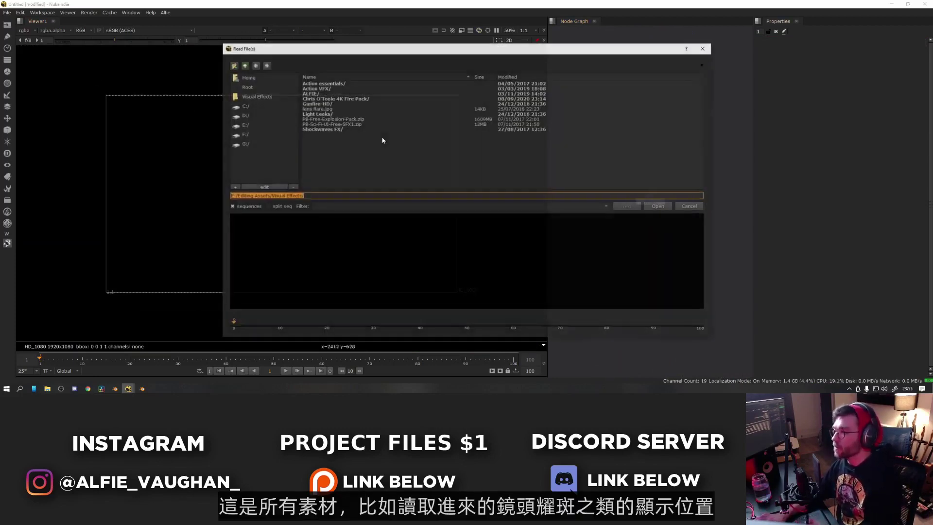
double_click(360, 113)
key(1)
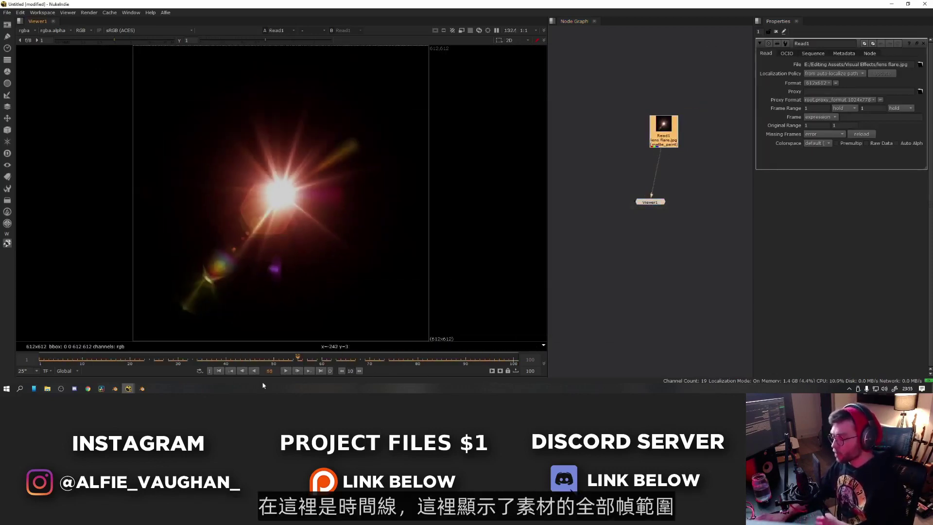
Scrub through the timeline, play the footage and step between frames with the lens flare in the Viewer
drag(269, 360, 159, 360)
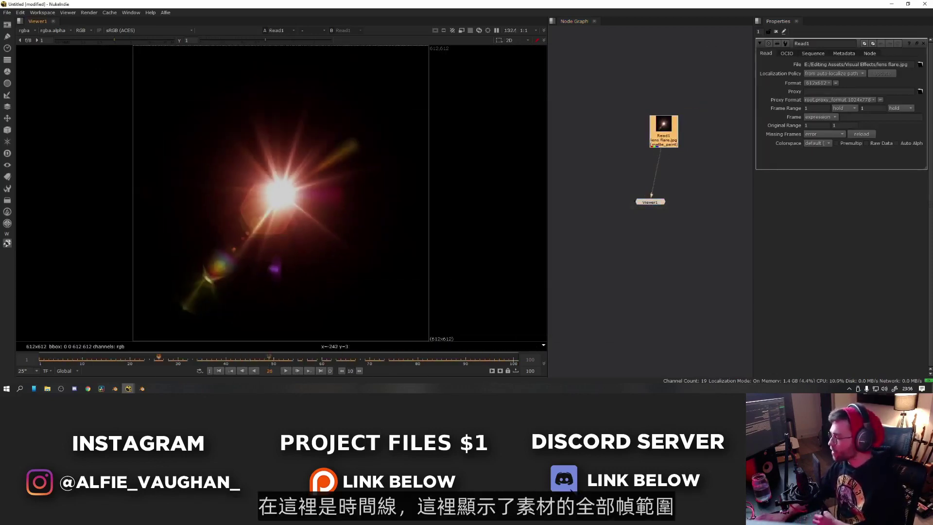
click(290, 372)
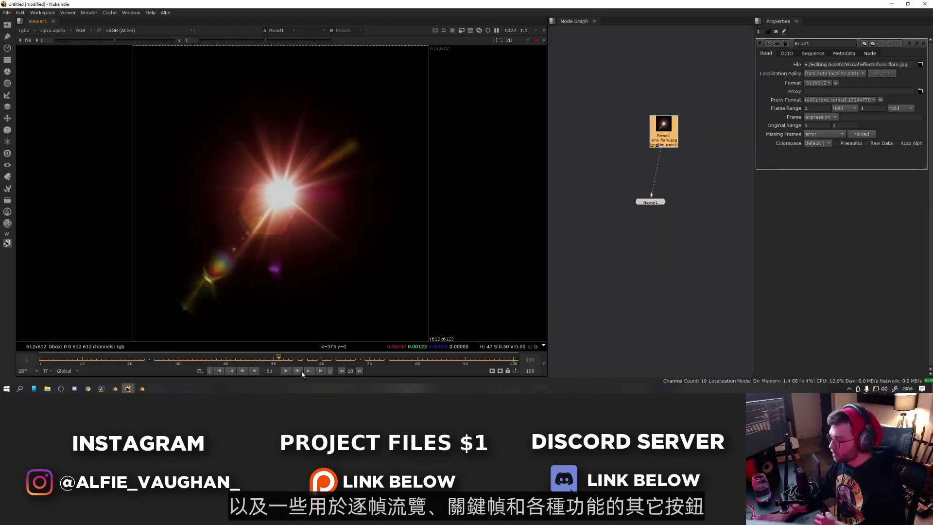
click(298, 371)
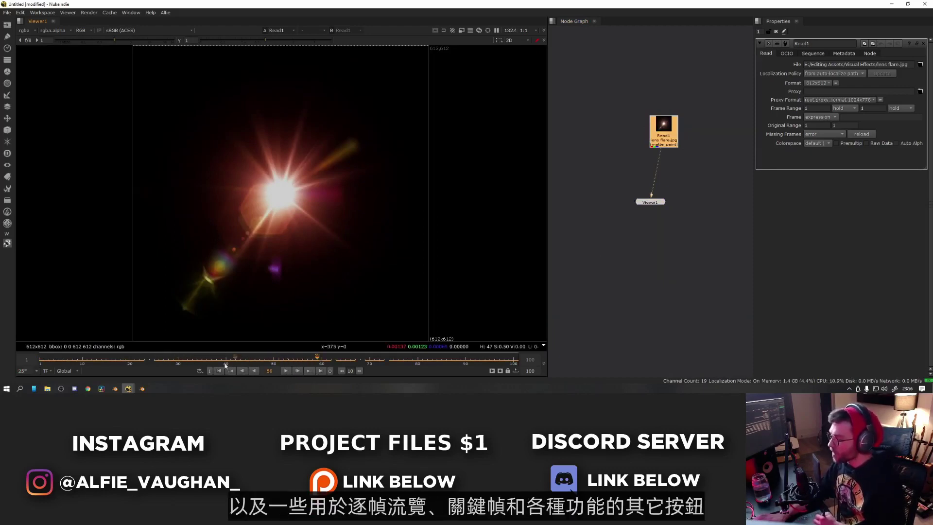
key(shift+Left)
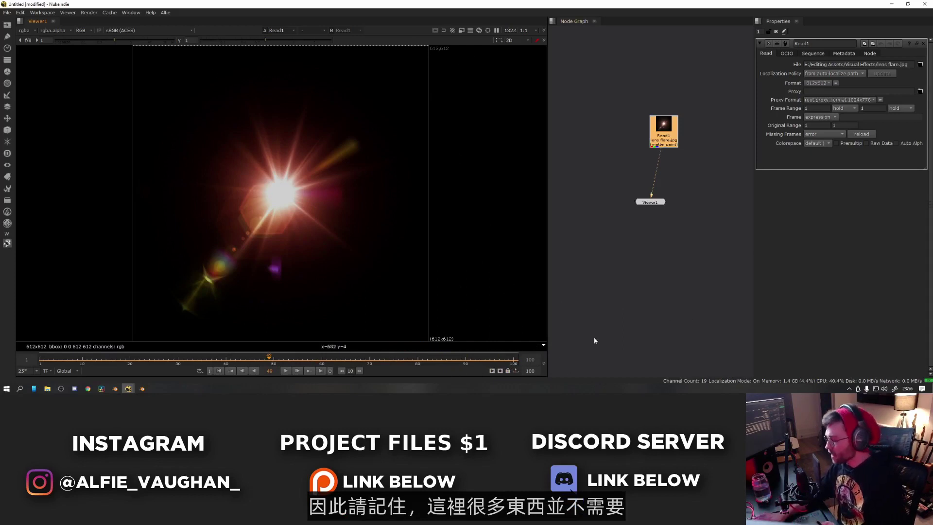
drag(735, 78, 580, 329)
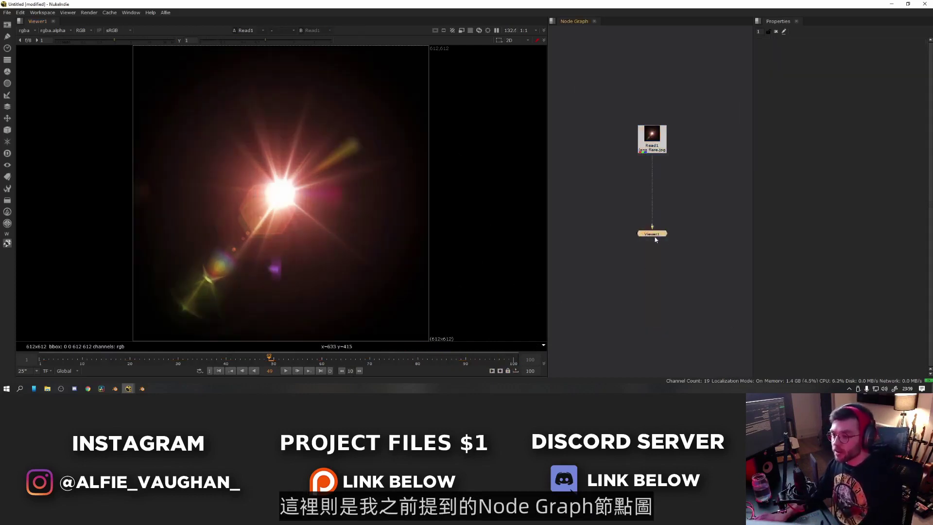
Add Transform, Grade and Blur nodes around the lens flare Read node and the lowered Viewer, and increase the Blur's size
drag(655, 240, 606, 321)
key(t)
key(g)
key(b)
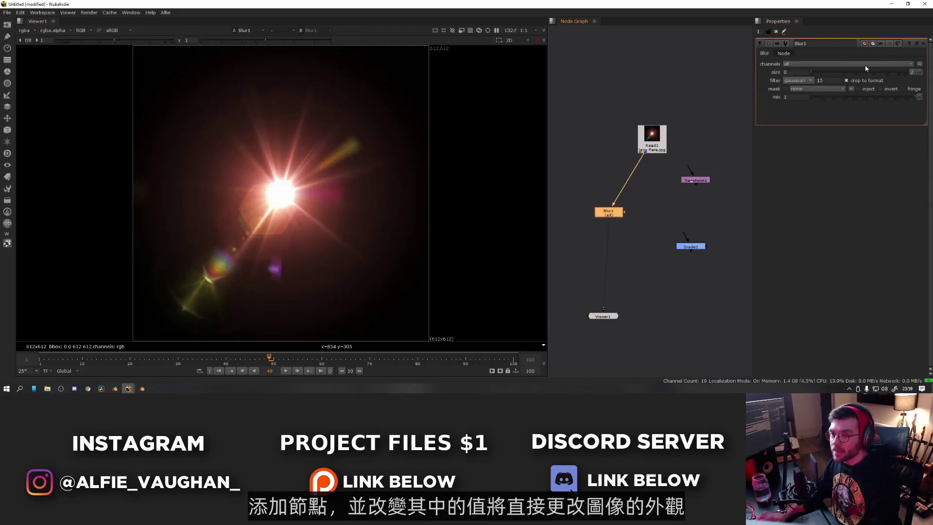
drag(816, 73, 875, 82)
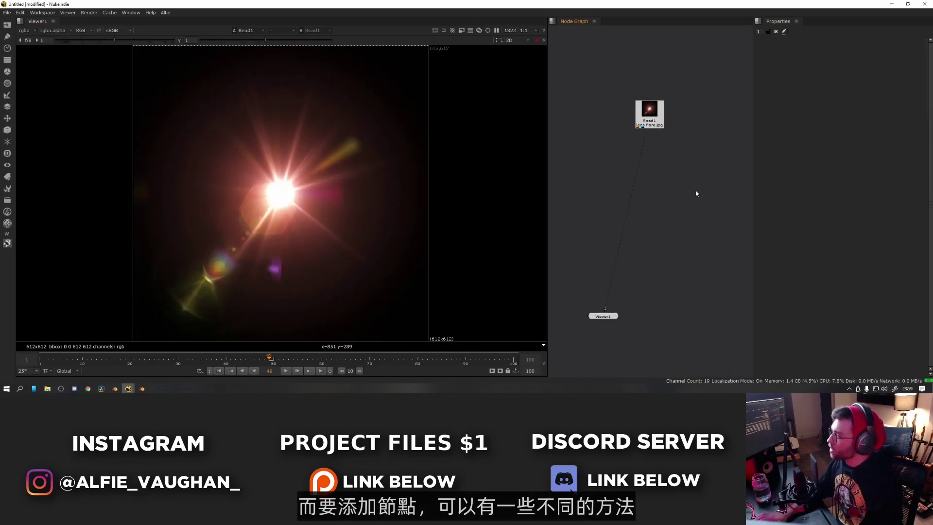
Browse the available node categories and add a 3D Axis node to the graph
click(7, 118)
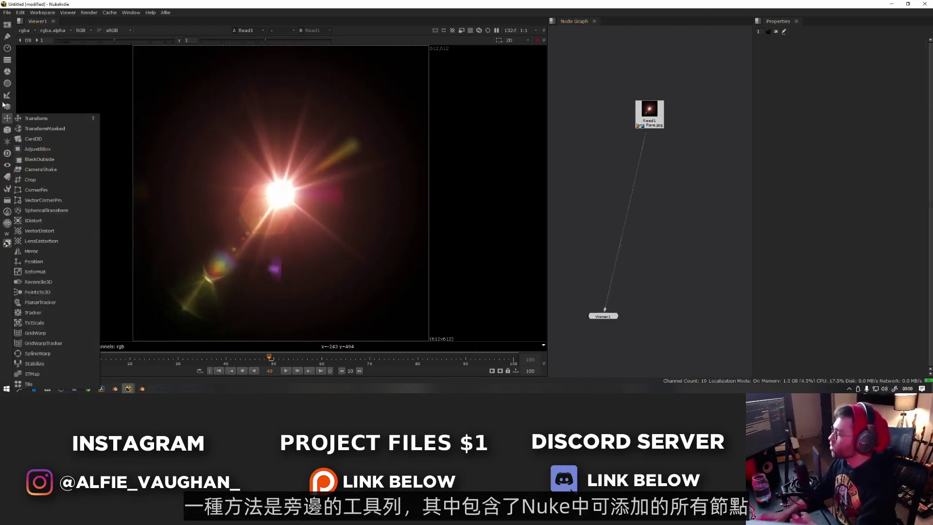
click(6, 106)
click(13, 149)
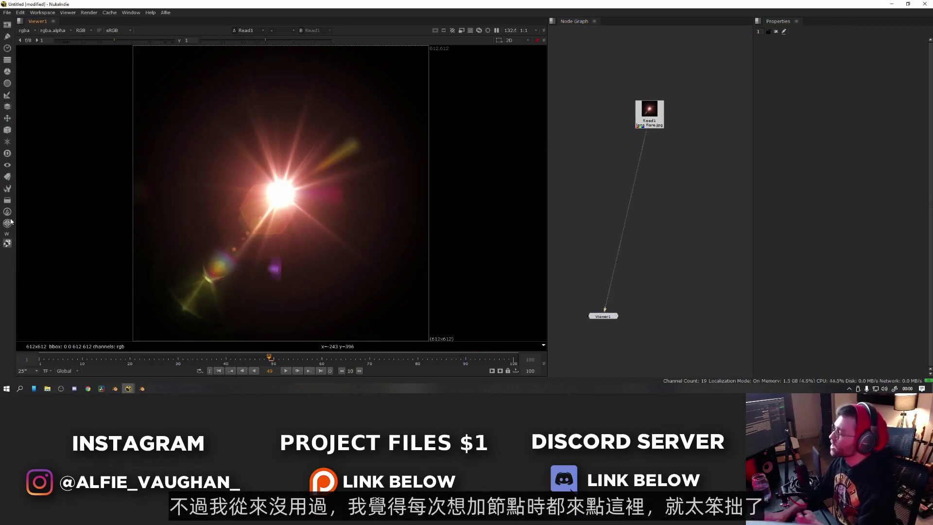
click(8, 131)
click(25, 130)
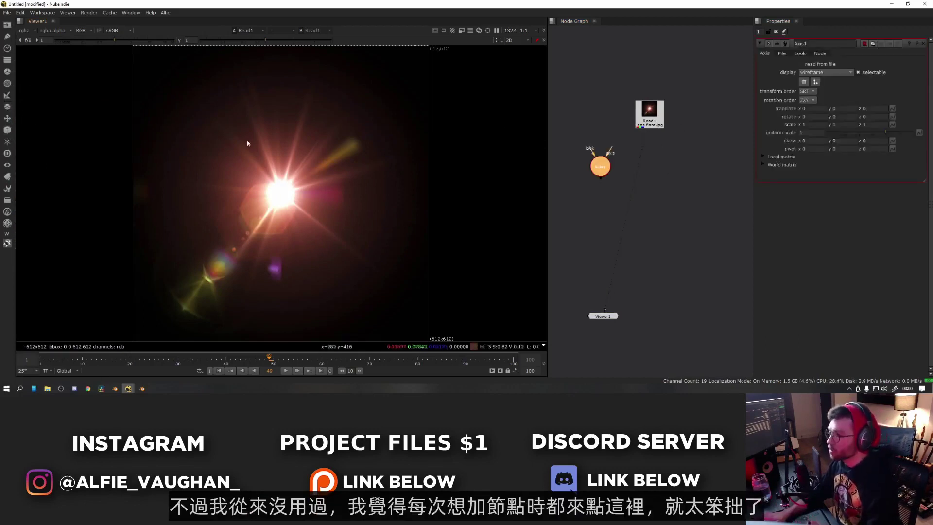
Undo the test nodes added from the node categories
click(9, 154)
click(65, 227)
key(ctrl+z)
key(ctrl+z)
key(ctrl+z)
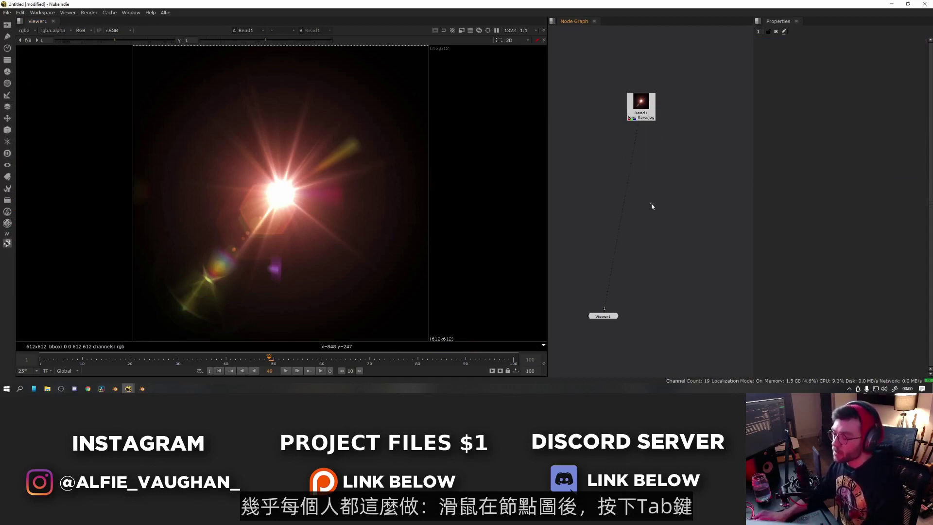
Search for "blur" among the nodes and add a Blur node below the Read node
key(Tab)
text(blur)
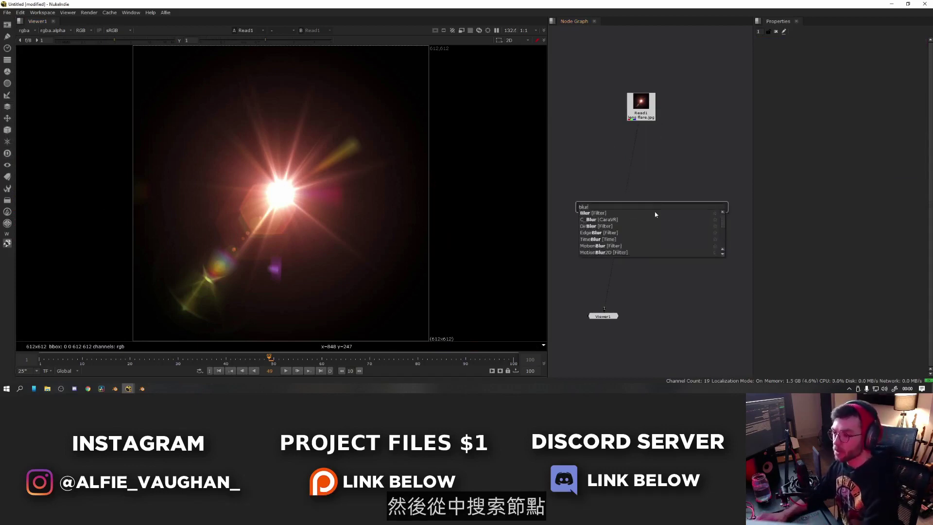
key(Return)
Look through the node search suggestions from FrameHold down to Fractal_Blur and FrameBlend, and close the search without adding a node
key(Tab)
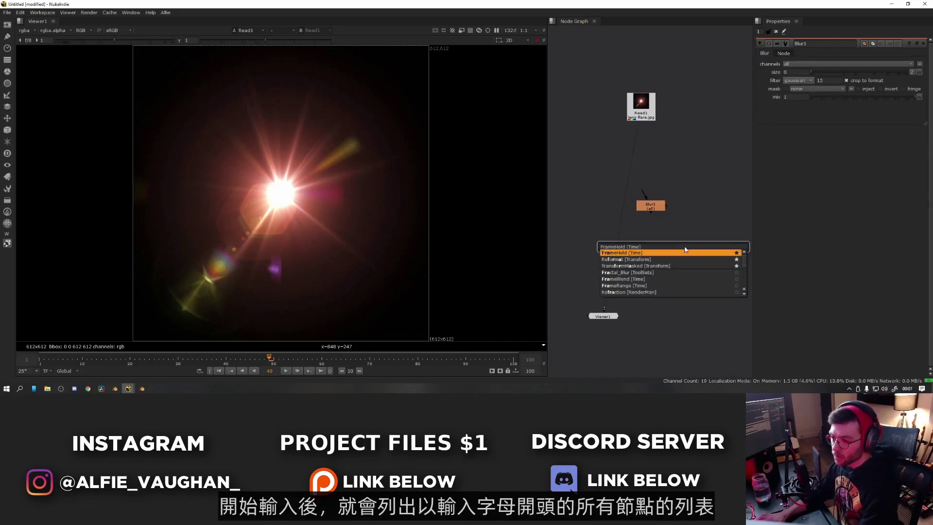
key(Down)
key(Down)
key(Down)
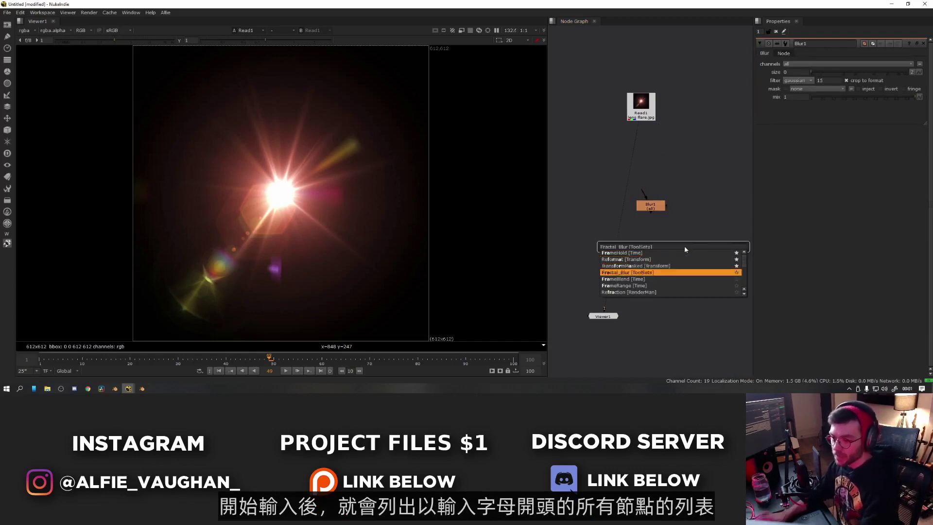
key(Up)
key(Up)
key(Up)
key(Down)
key(Down)
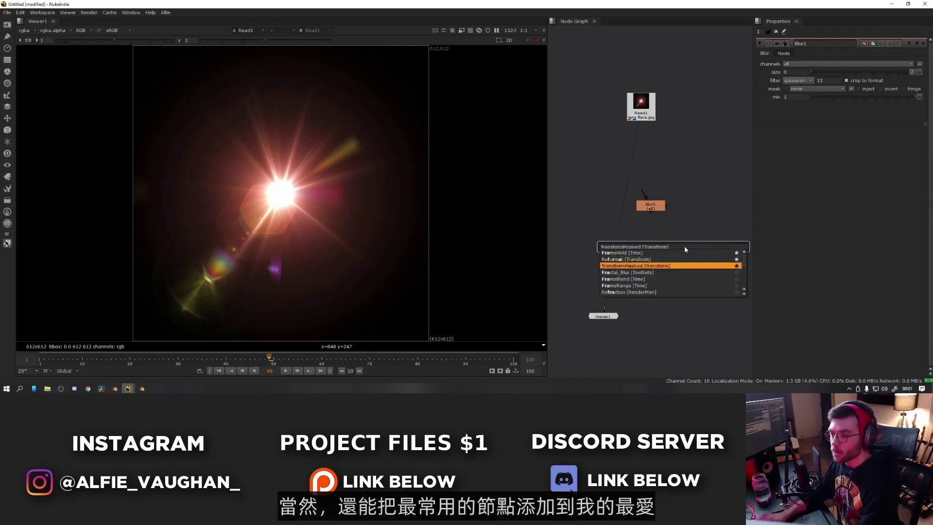
key(Down)
key(Down)
key(Escape)
Delete the loose Blur node and add new Transform, Grade and Blur nodes beside the Viewer connection
drag(724, 171, 621, 235)
key(Delete)
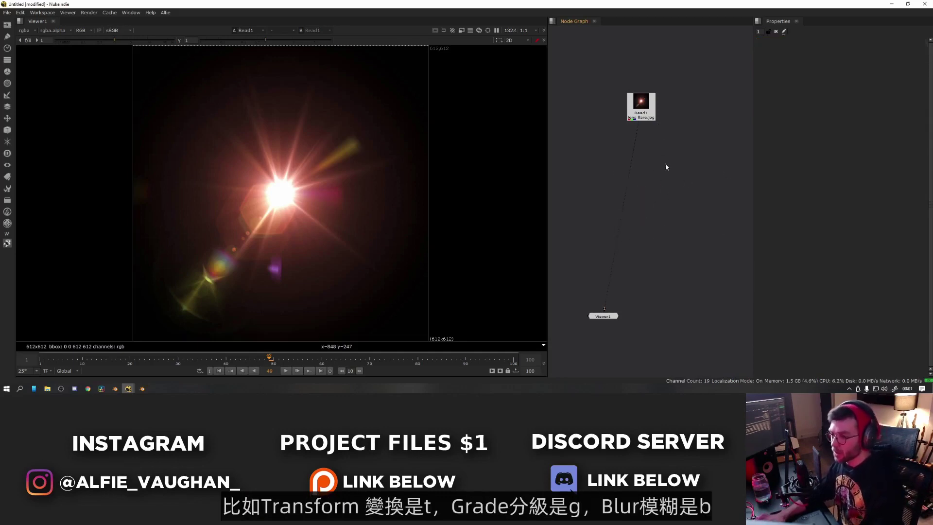
key(t)
key(g)
key(b)
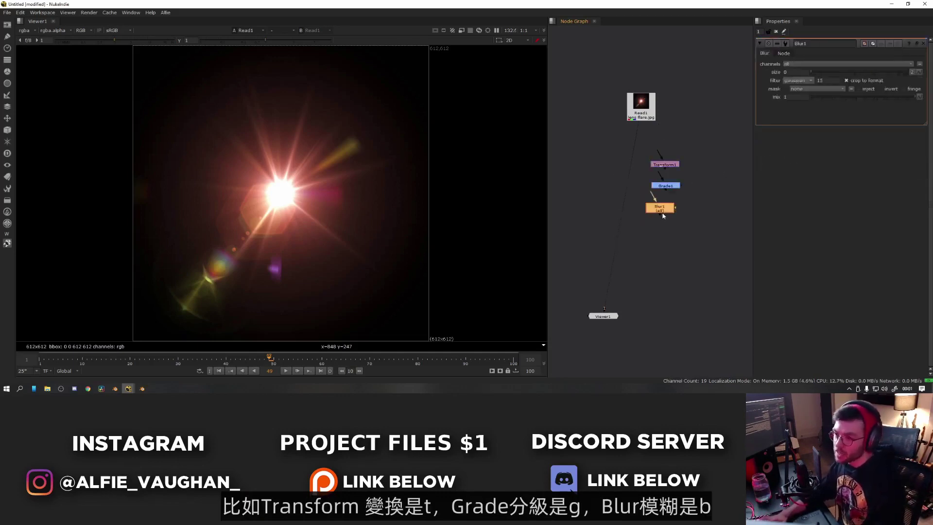
Select the Transform, Grade and Blur nodes together, arrange them automatically and delete them
drag(713, 147, 627, 223)
key(l)
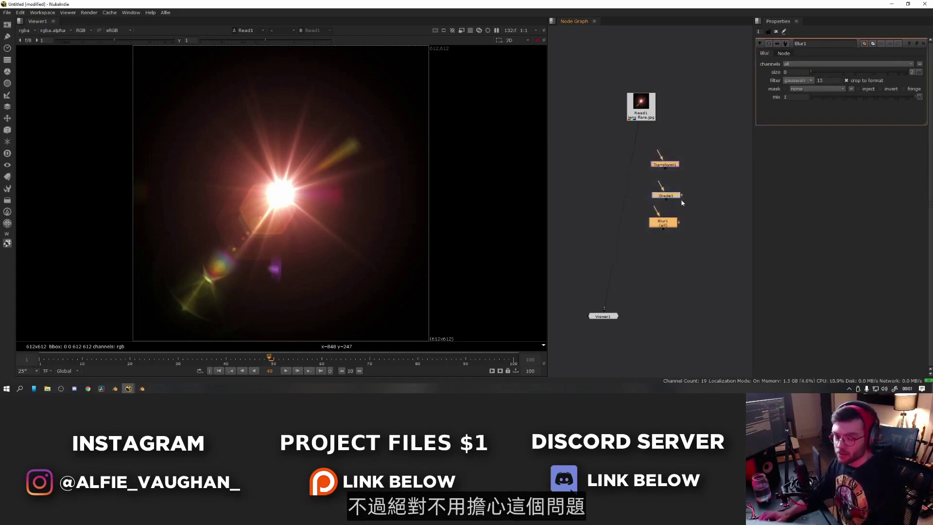
key(Delete)
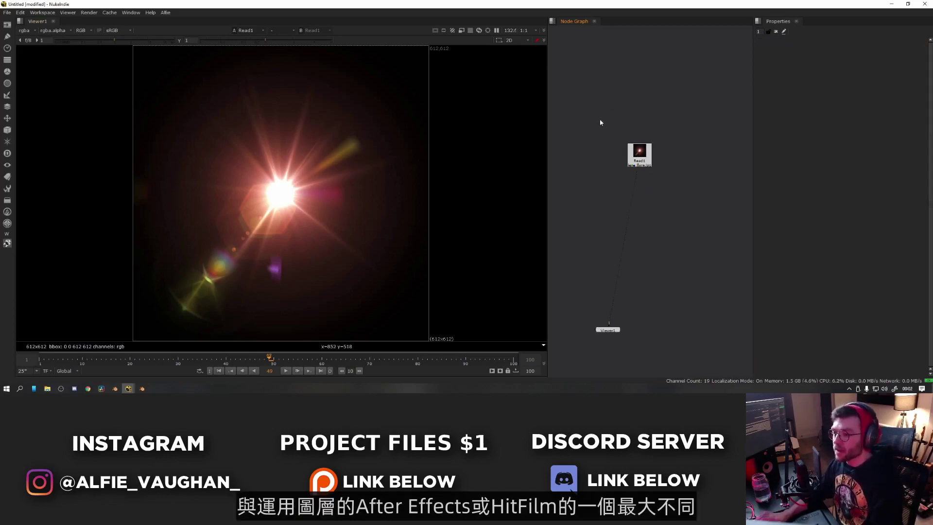
Open the properties of the lens flare Read node
drag(600, 118, 683, 209)
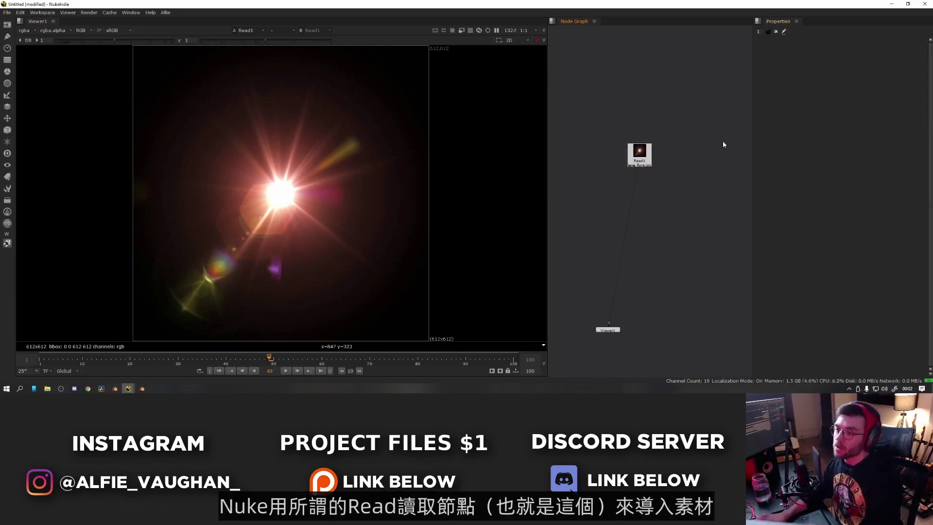
scroll(638, 180, up, 2)
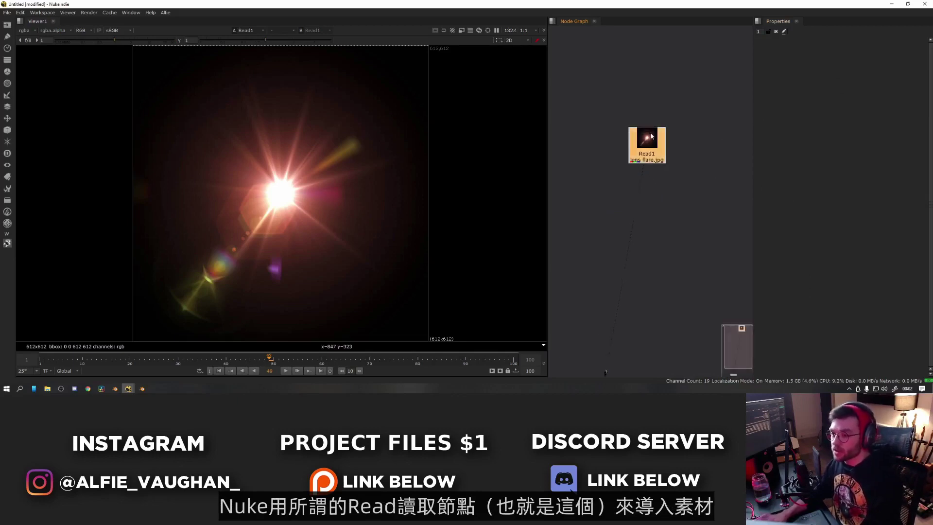
double_click(647, 149)
middle_drag(724, 169, 638, 147)
click(650, 136)
Import Explosion_0074_2K.mov from the Action VFX folder as a new Read node and show it in the Viewer
key(r)
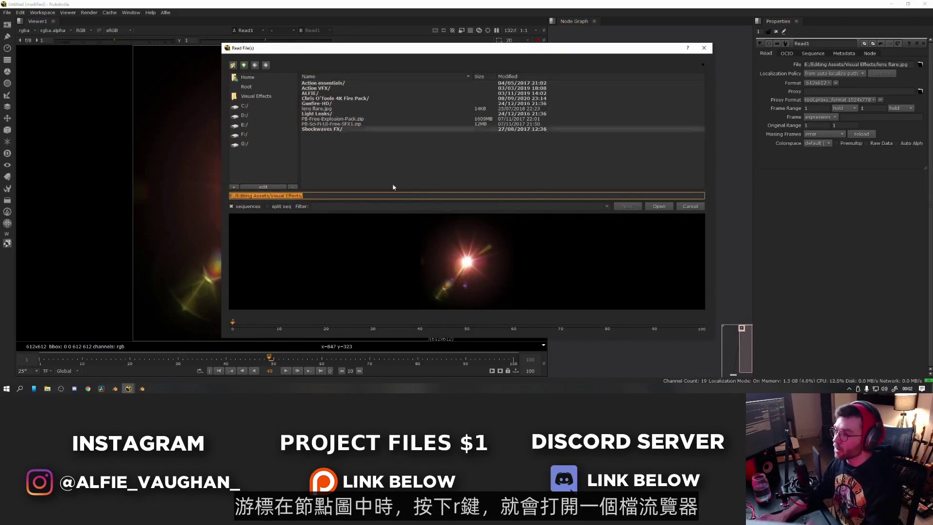
click(316, 88)
click(376, 154)
double_click(376, 155)
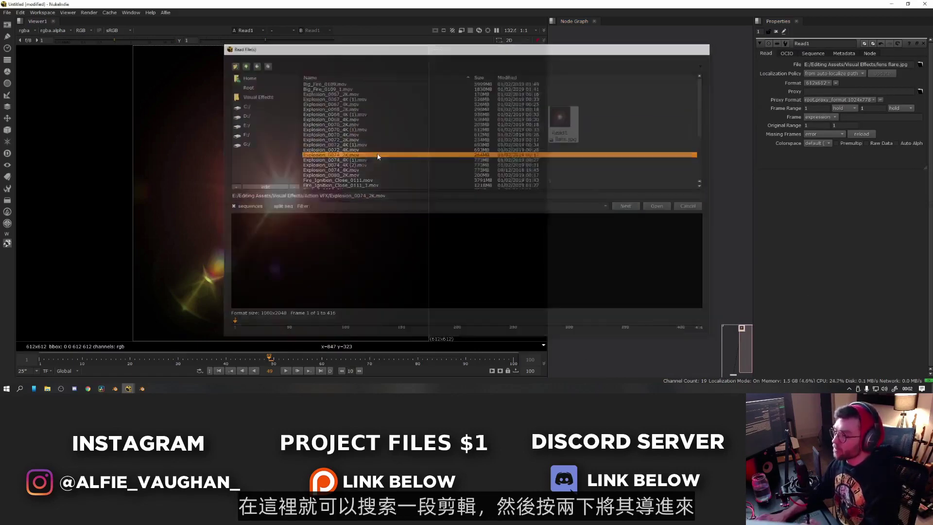
key(1)
click(653, 163)
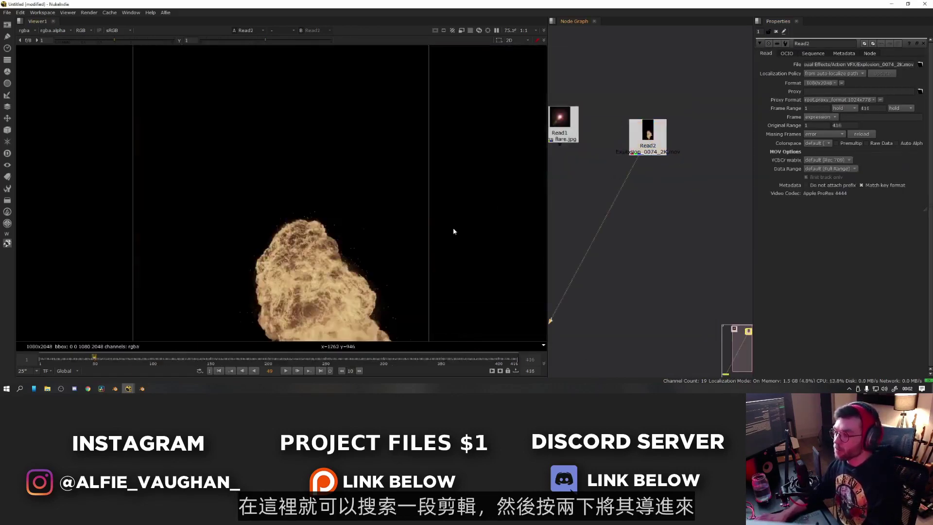
Reposition the explosion Read node in the node graph so that it sits above the Viewer node
drag(709, 111, 671, 149)
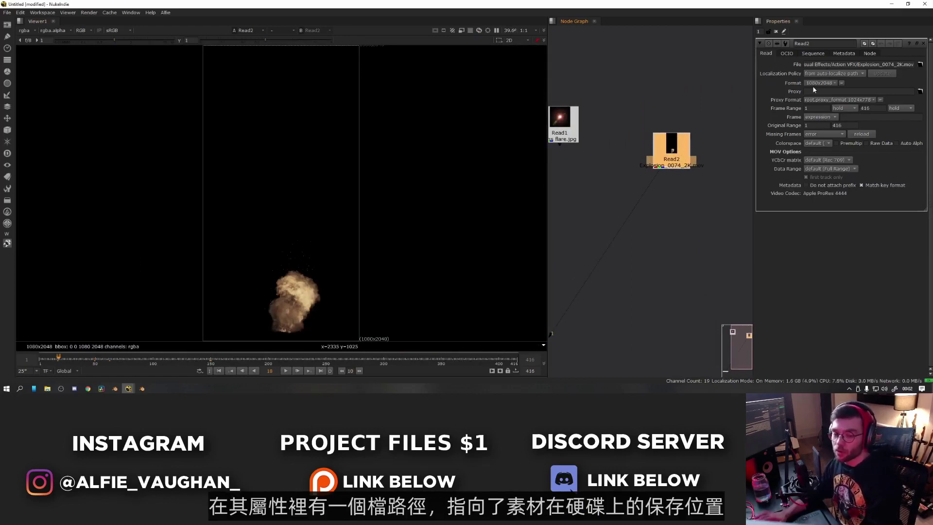
scroll(660, 98, down, 5)
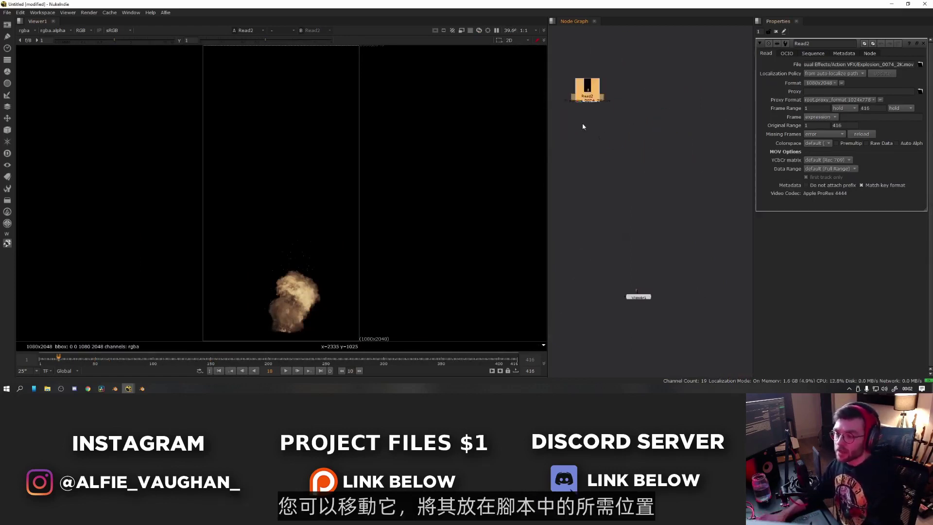
drag(583, 127, 649, 76)
click(677, 133)
middle_drag(677, 133, 636, 180)
scroll(664, 105, up, 1)
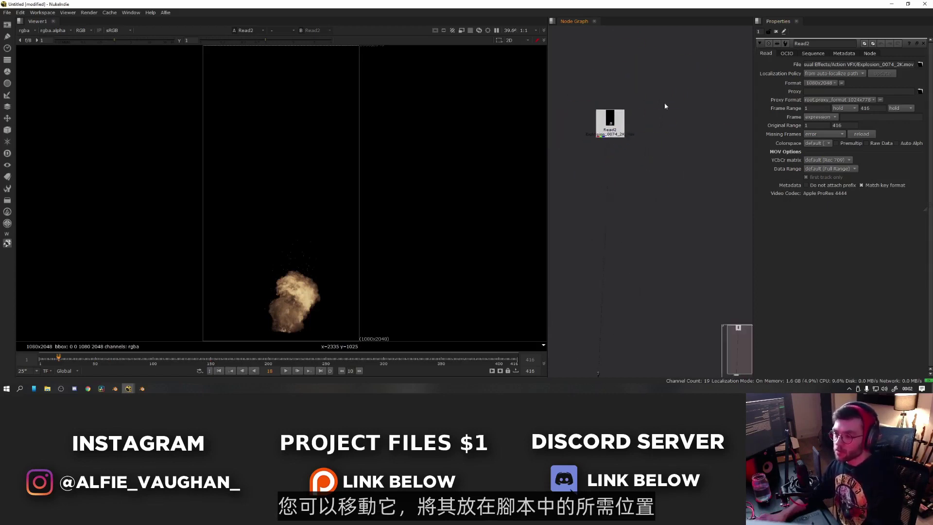
scroll(657, 145, down, 2)
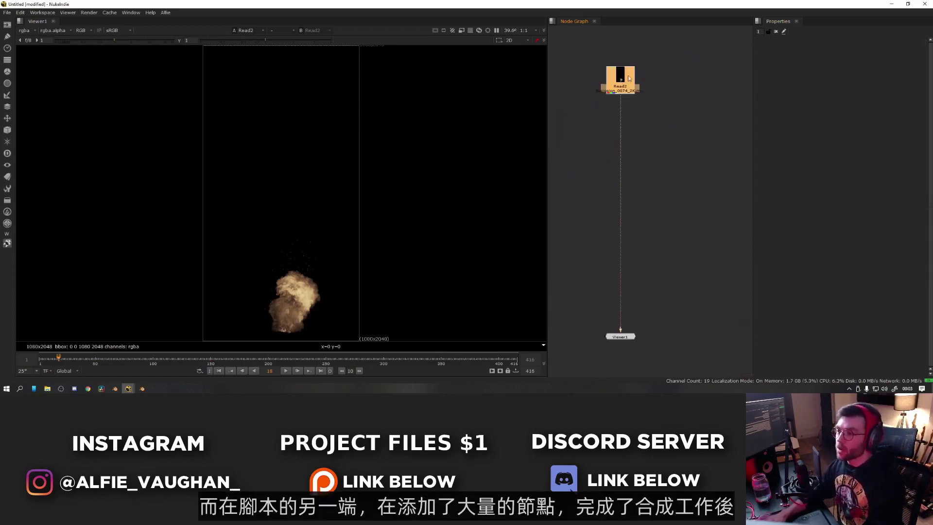
Add Transform, Grade and Blur nodes in sequence below the explosion Read node
key(t)
key(g)
key(b)
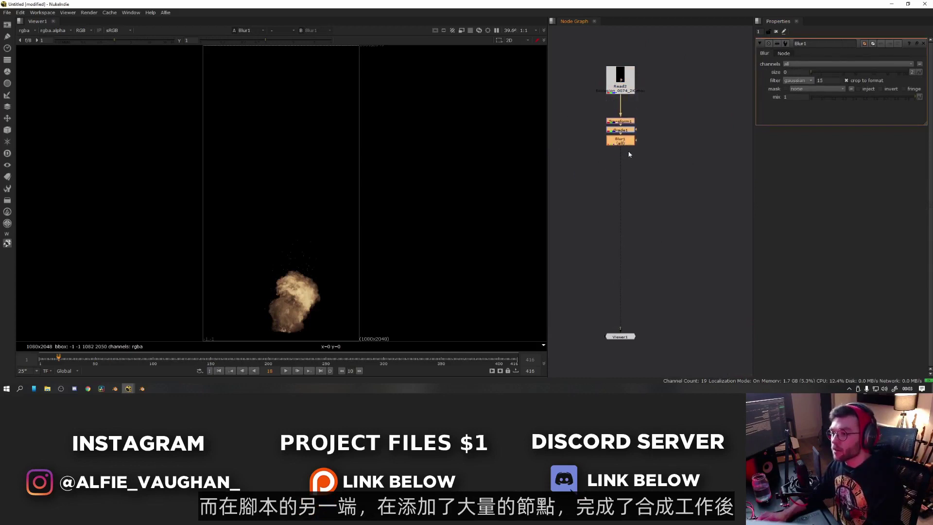
Add a Write node after the Blur node and place it lower in the chain, aligned above the Viewer node
text(x)
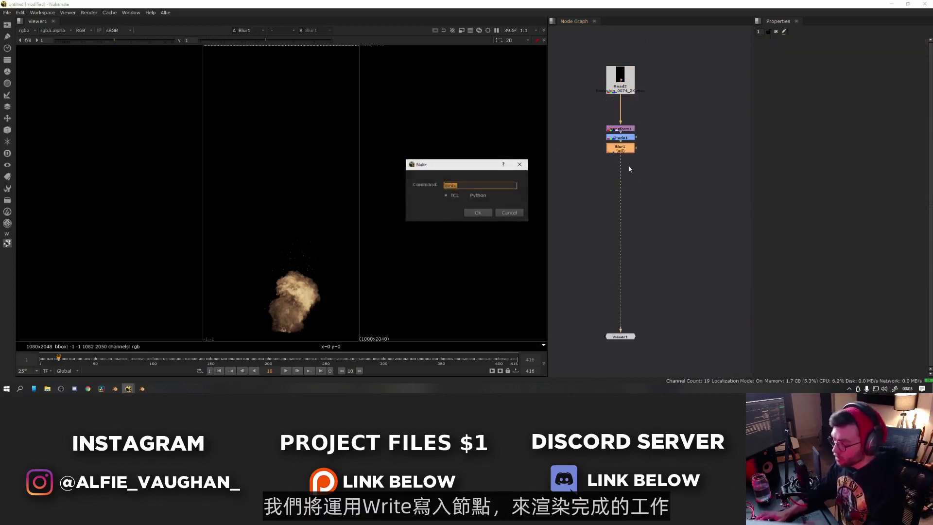
text(Writ)
key(Return)
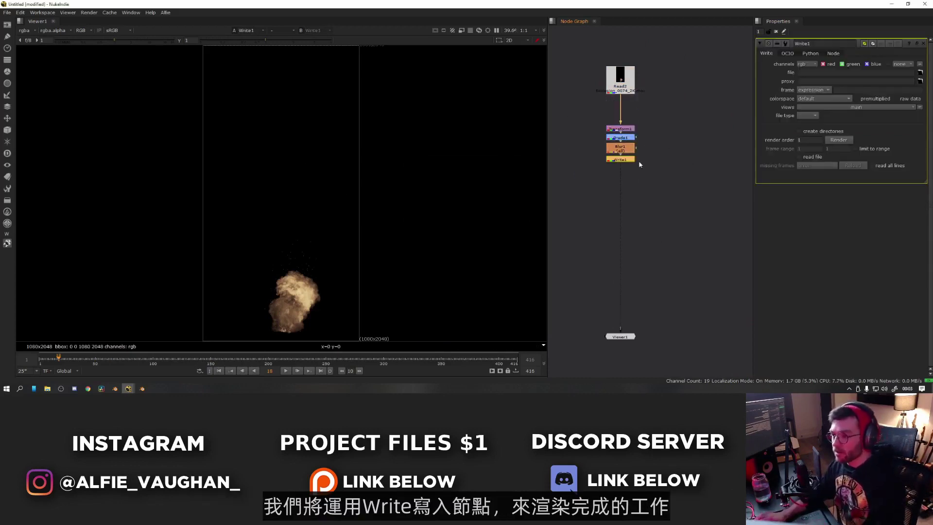
drag(627, 159, 632, 190)
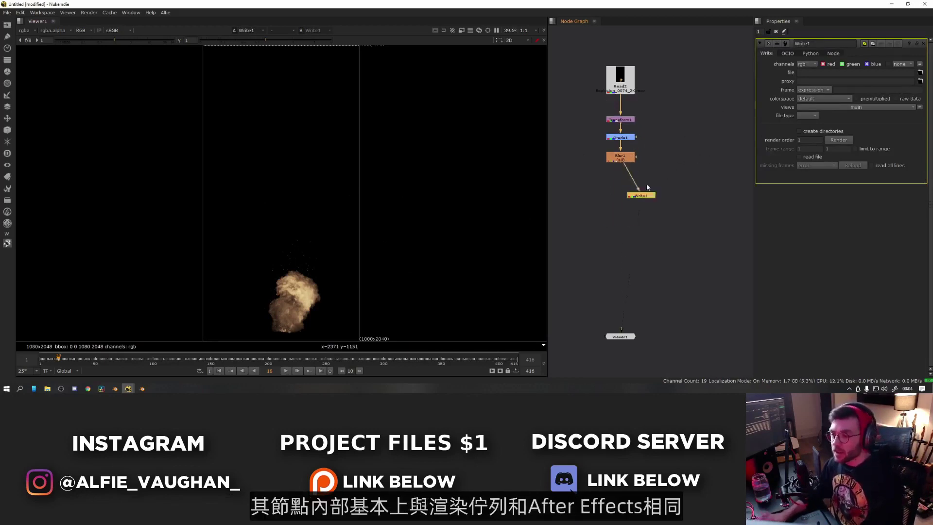
drag(649, 192, 628, 209)
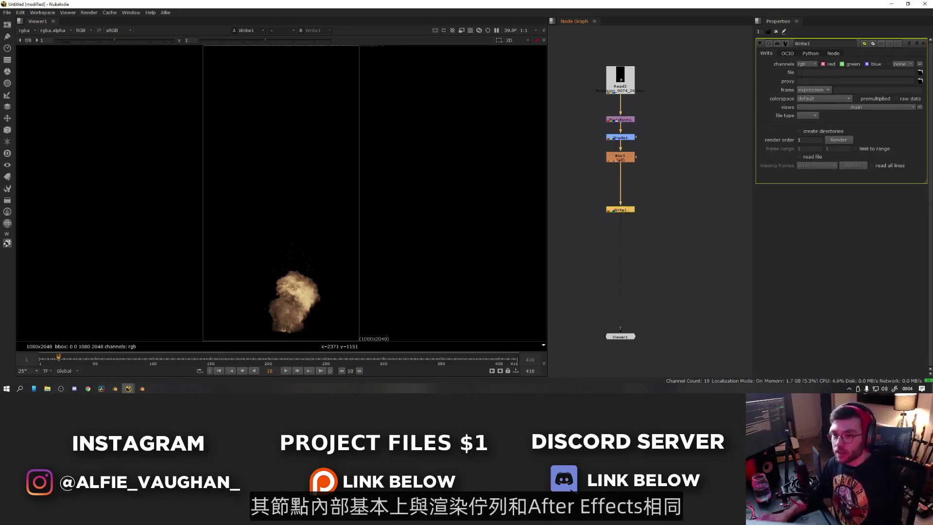
Choose a MOV output file for the Write node, and open and cancel its render settings
click(920, 72)
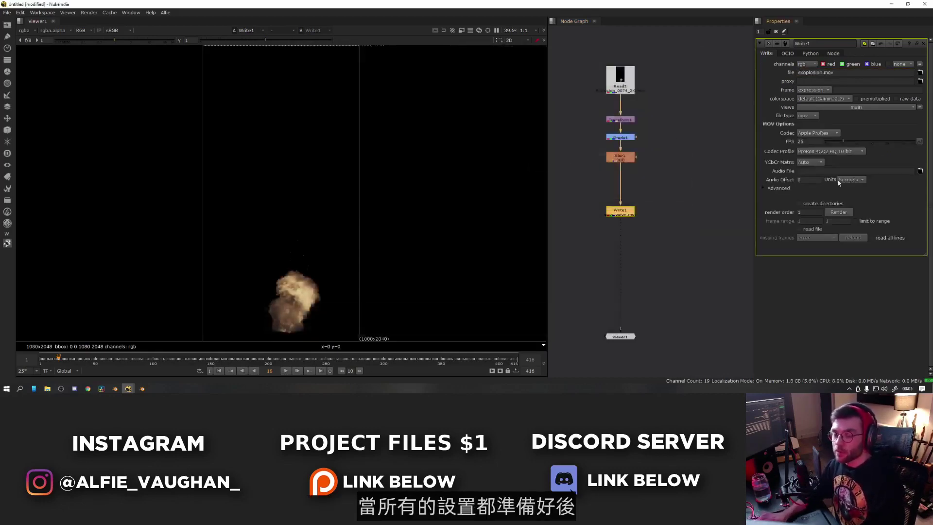
click(839, 212)
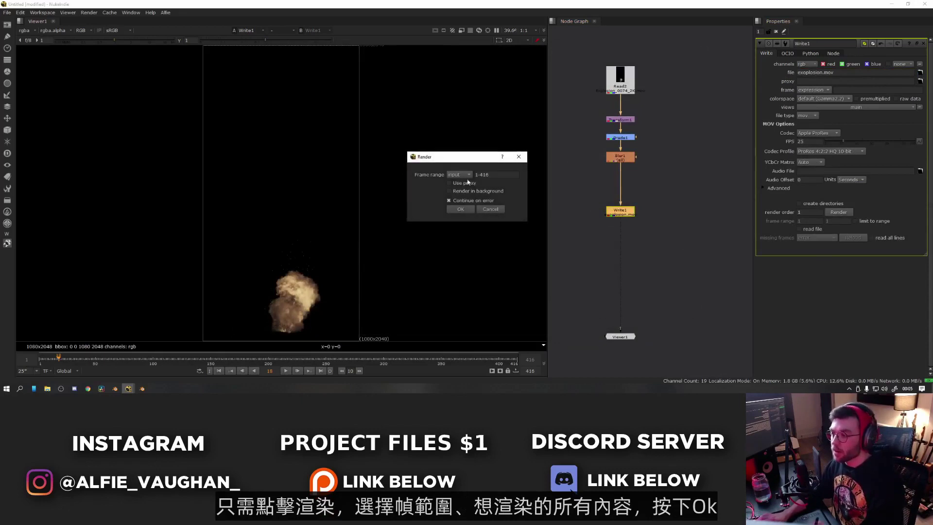
click(495, 209)
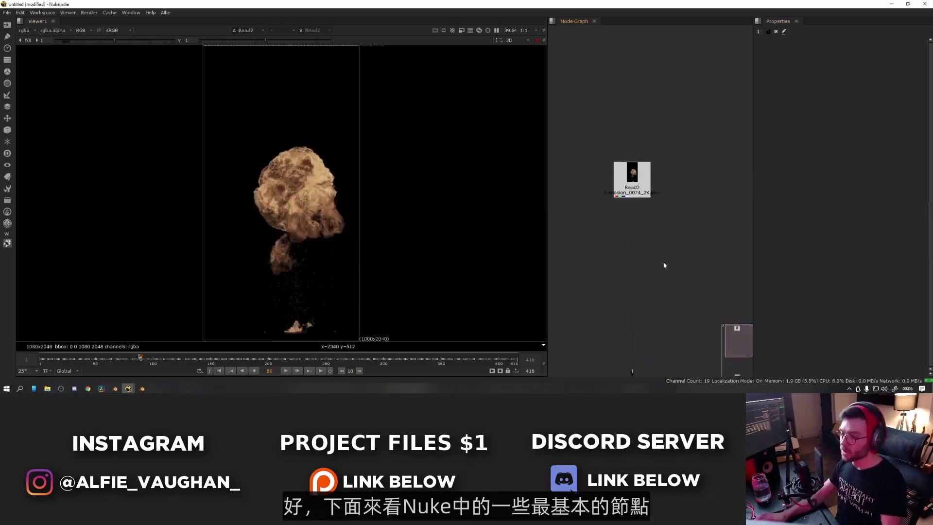
scroll(690, 224, up, 3)
mouse_move(638, 139)
mouse_down()
mouse_move(639, 99)
mouse_move(639, 141)
mouse_move(638, 131)
mouse_up()
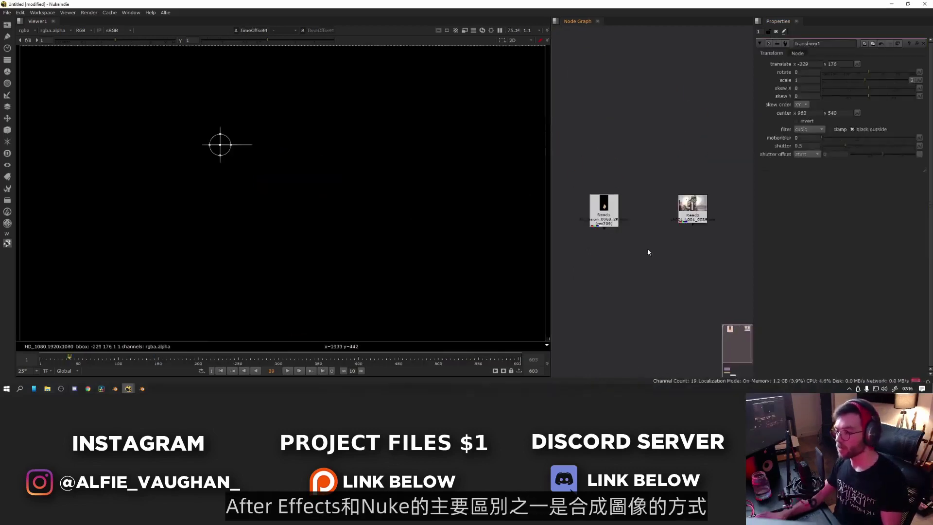
Show the bedroom footage and the explosion clip one after the other in the Viewer
mouse_move(651, 229)
middle_down()
mouse_move(650, 244)
mouse_move(661, 232)
middle_up()
key(1)
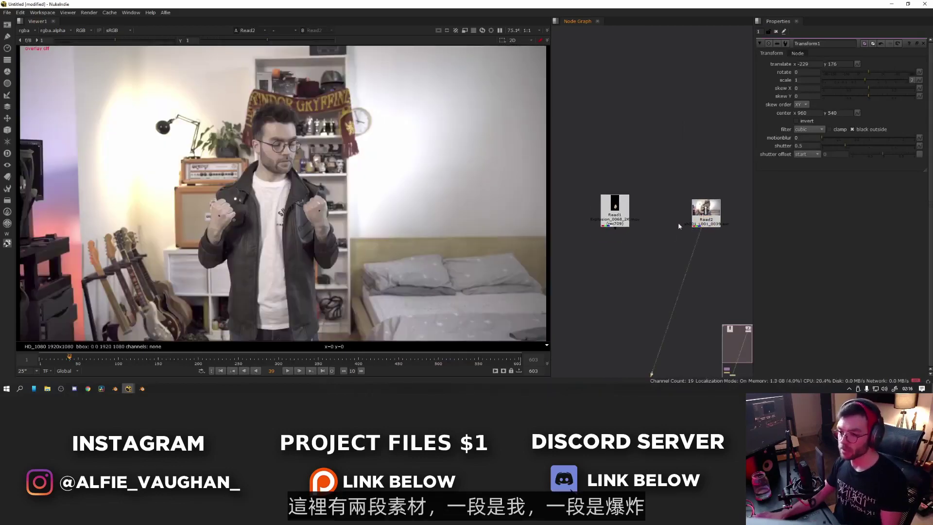
click(615, 209)
key(1)
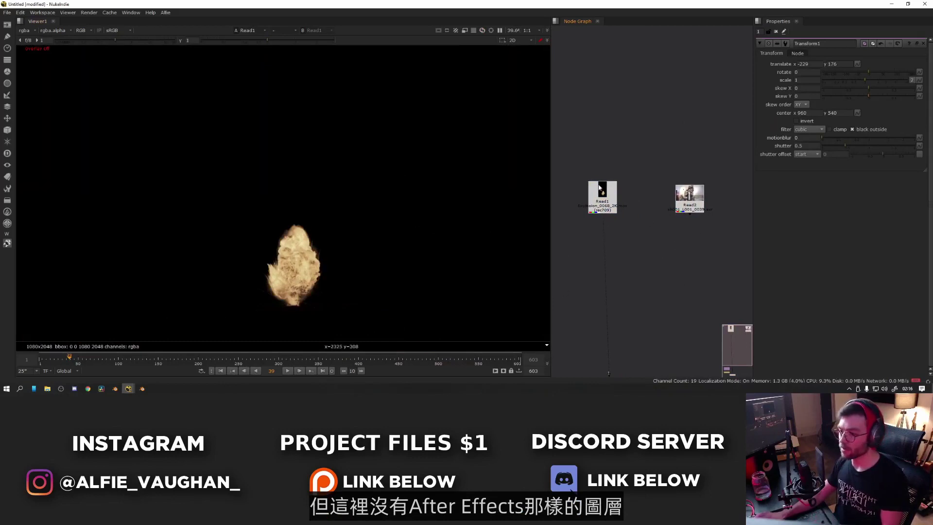
drag(600, 188, 691, 176)
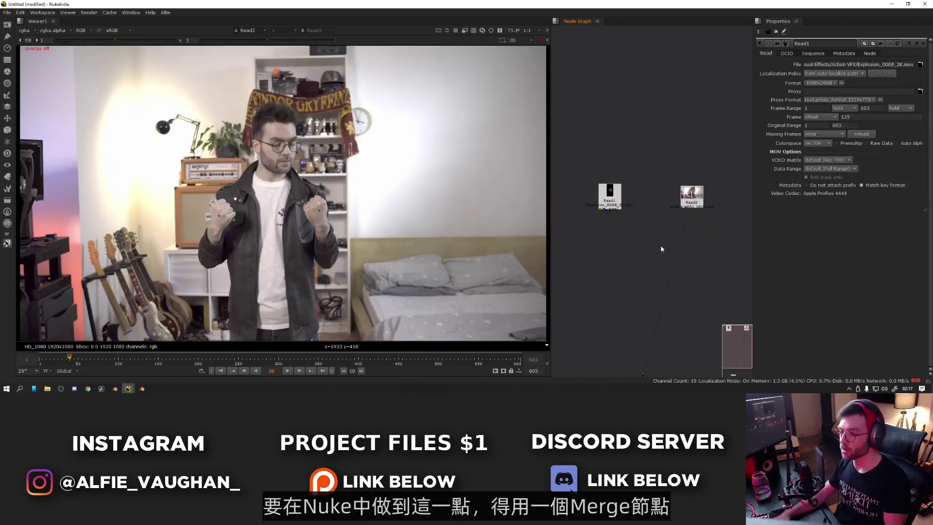
Add an unconnected Merge node and place it between and below the two Read nodes
key(m)
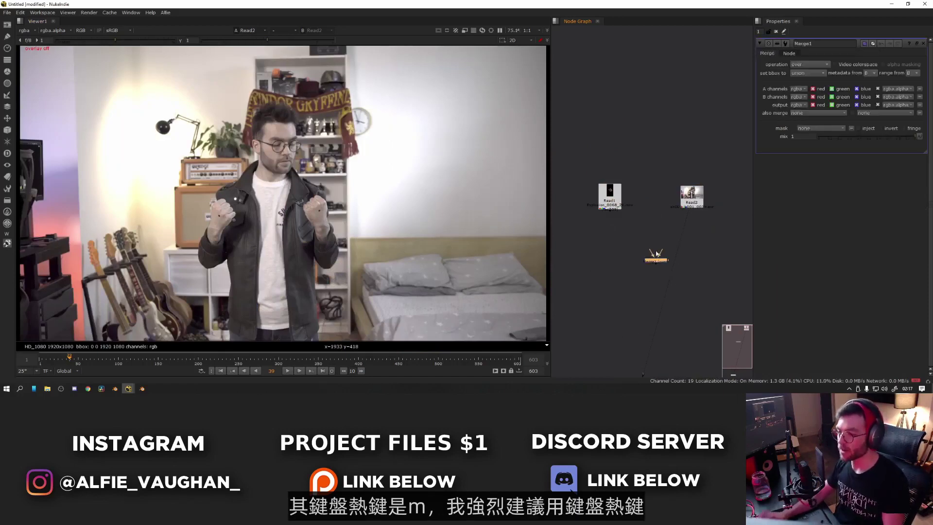
drag(661, 265, 648, 225)
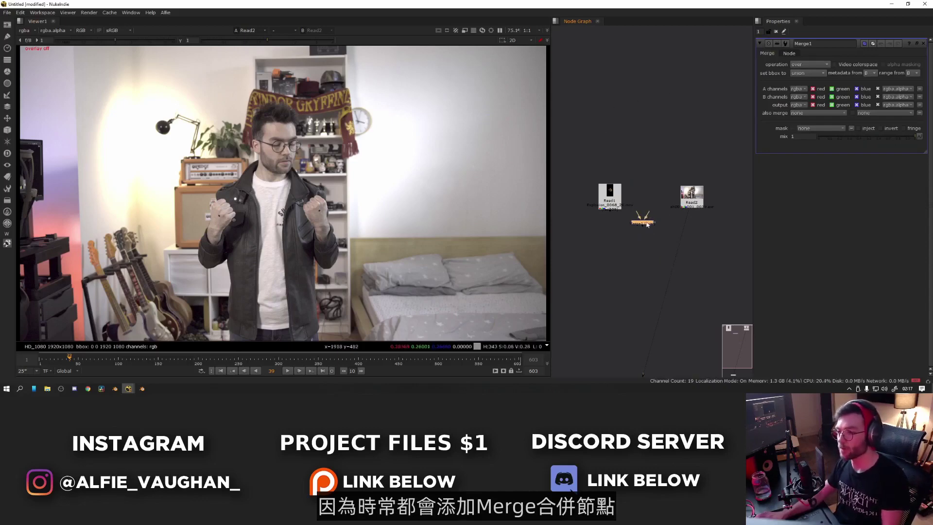
scroll(650, 221, up, 3)
drag(632, 237, 622, 156)
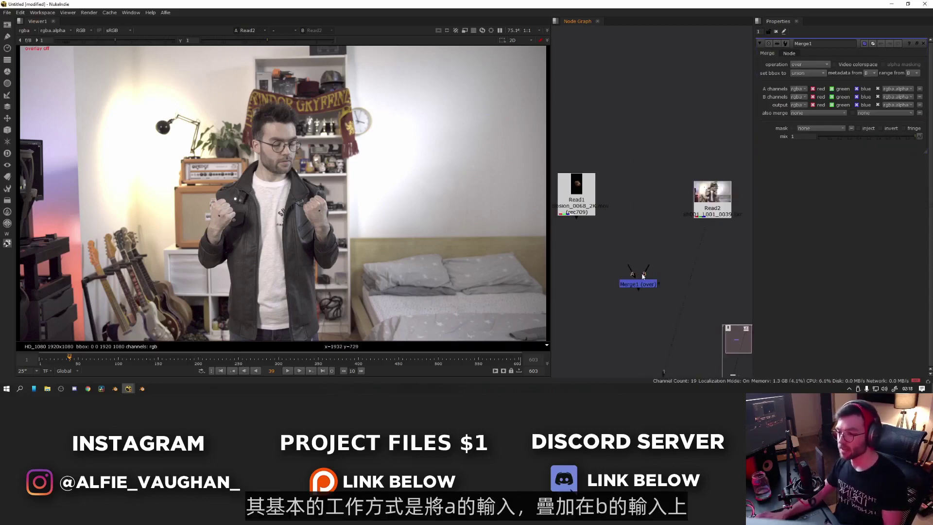
drag(635, 241, 638, 204)
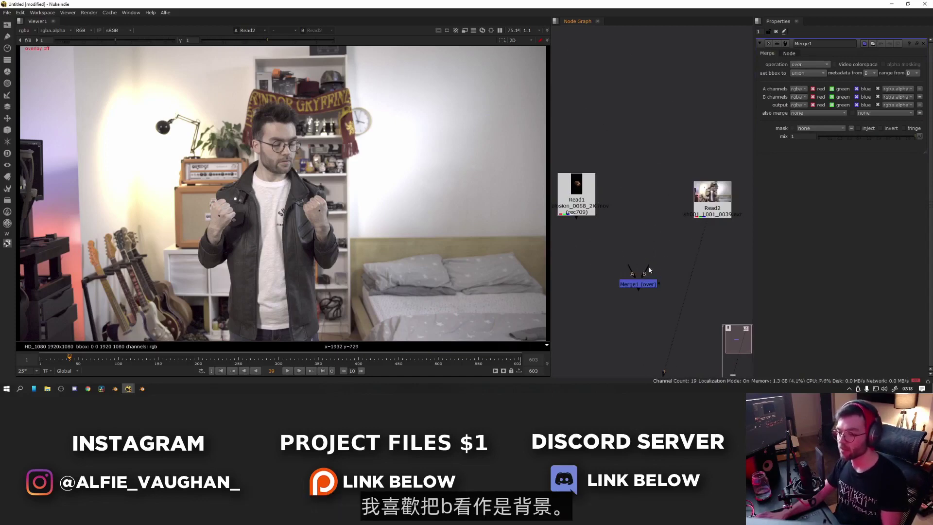
Connect the Merge node's B input to the bedroom footage and its A input to the explosion, and view the merge
drag(650, 278, 710, 207)
drag(632, 284, 583, 200)
middle_drag(661, 247, 622, 187)
key(1)
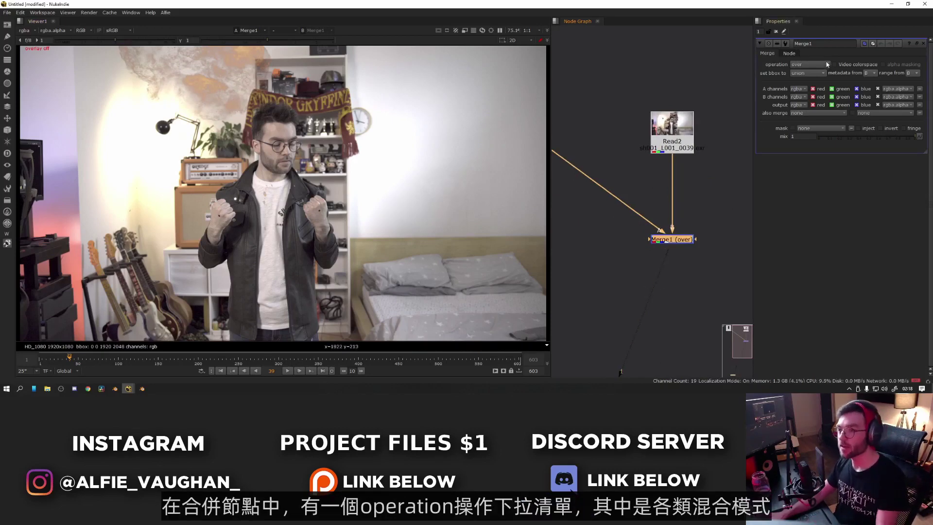
Look through the Merge node's blend operations and set the operation to screen
click(810, 66)
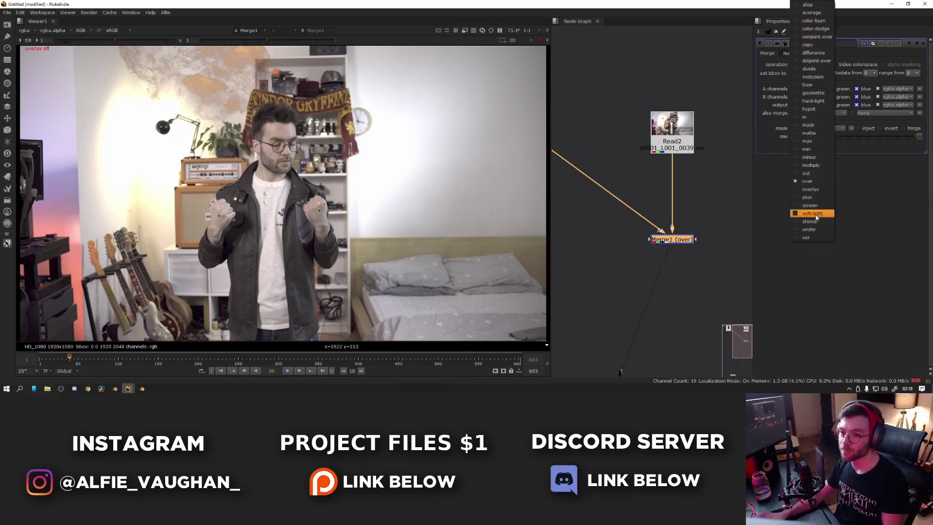
key(Escape)
click(821, 65)
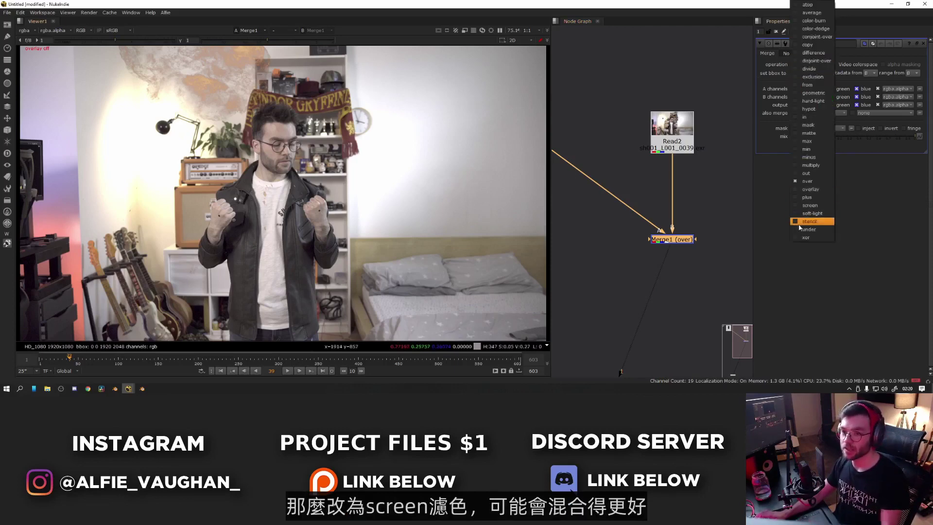
click(811, 200)
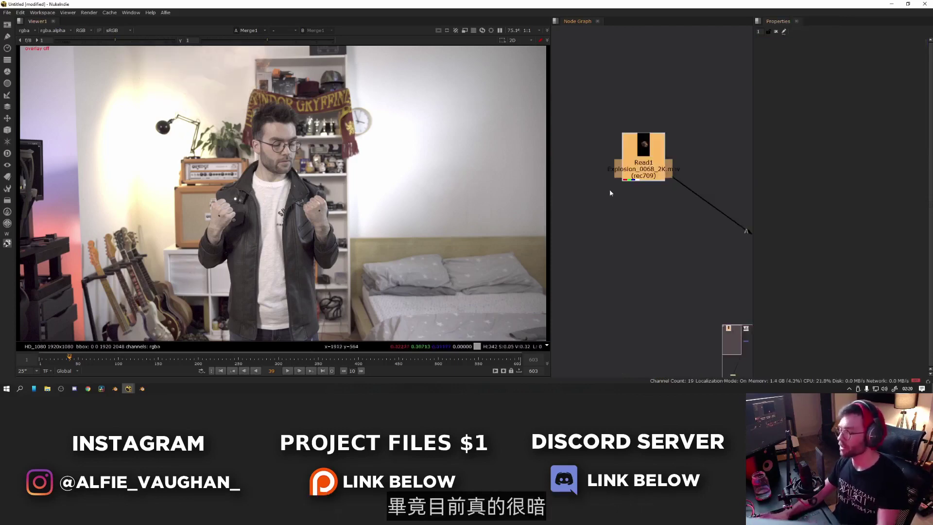
Add a Grade node below the explosion Read node and set its gain to 30
double_click(654, 222)
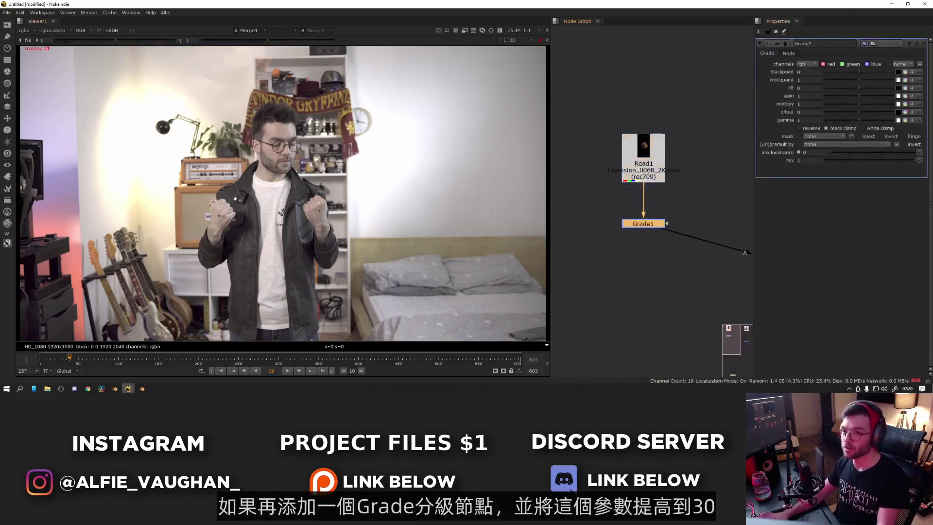
double_click(810, 95)
text(30)
key(Return)
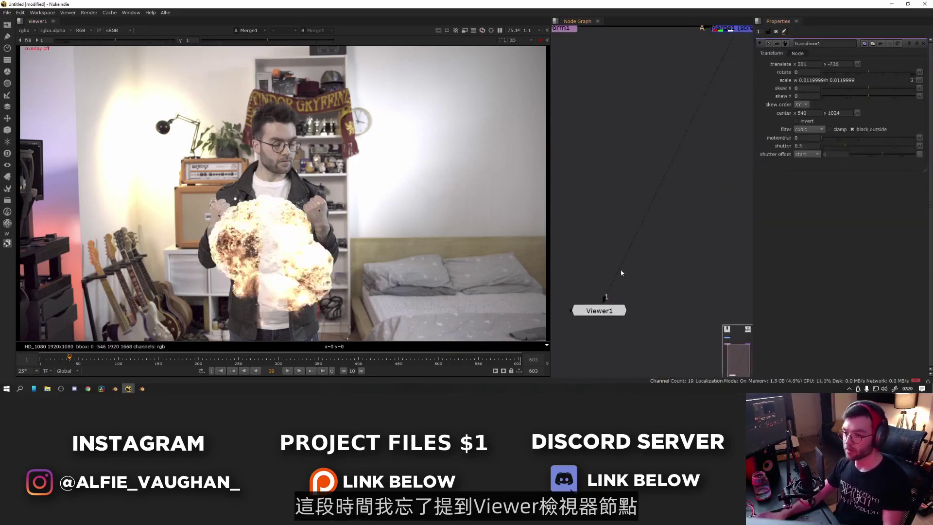
Move the Viewer node closer to the node tree, below and beside the Merge node
drag(611, 311, 711, 106)
middle_drag(718, 101, 638, 260)
scroll(641, 258, down, 4)
drag(629, 262, 711, 315)
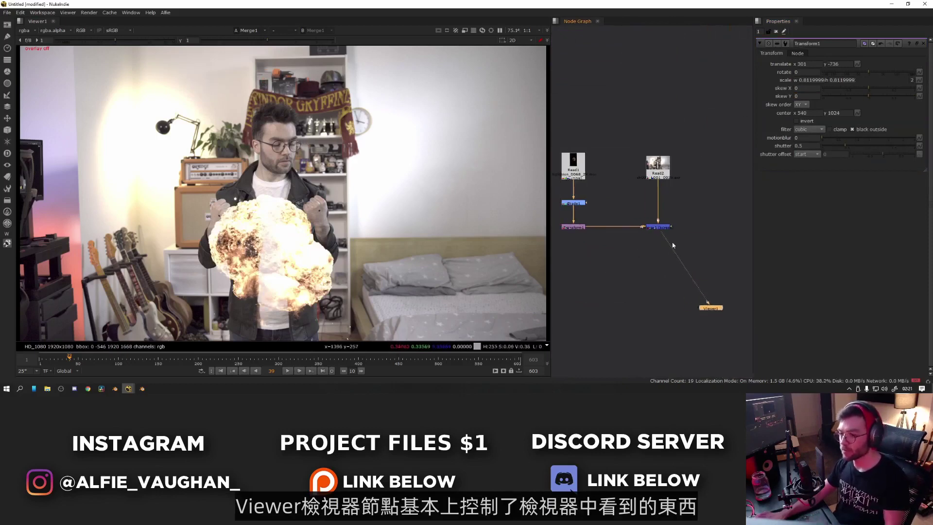
Switch the Viewer between the bedroom footage's Read node and the Merge node
key(1)
scroll(667, 227, up, 2)
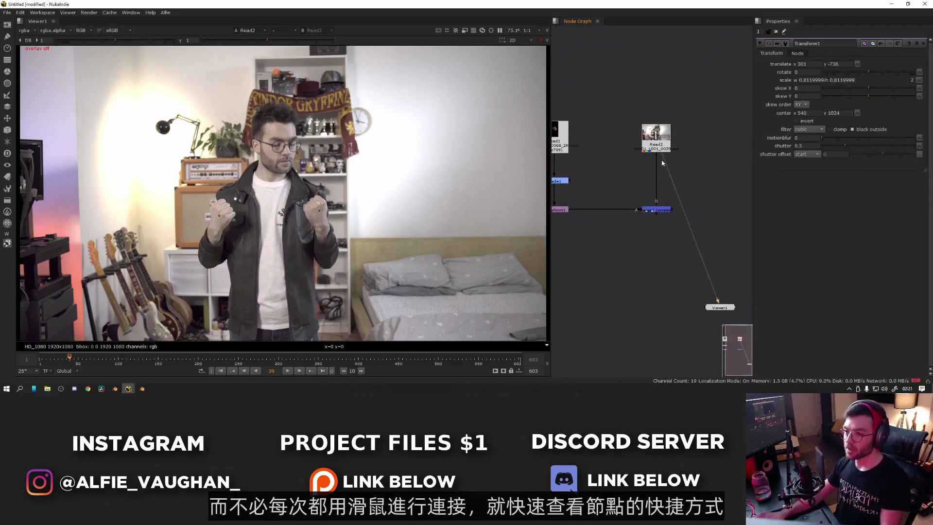
drag(715, 186, 633, 236)
key(1)
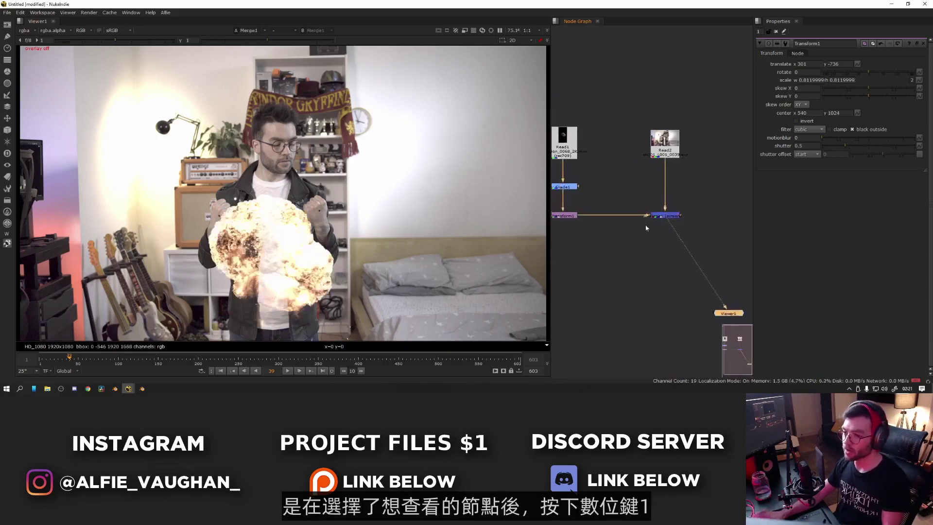
drag(726, 198, 652, 241)
key(1)
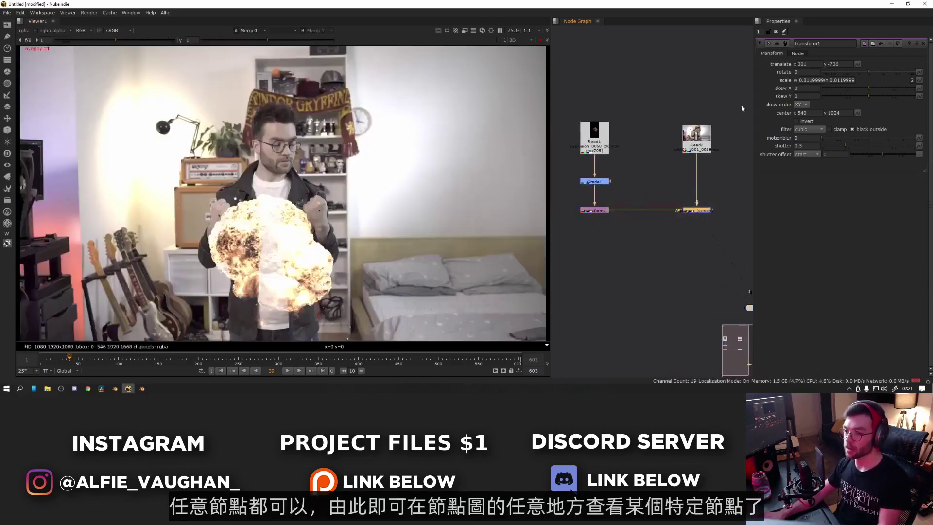
View the bedroom footage's Read node and the Merge node through Viewer input 1, and inspect the input's label in the node graph
drag(740, 108, 646, 176)
key(1)
drag(734, 196, 657, 243)
key(1)
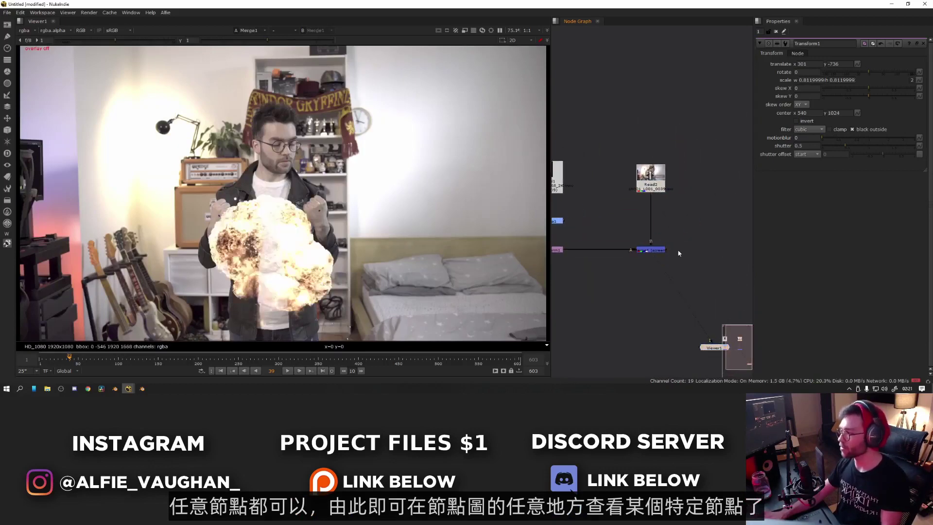
scroll(684, 275, up, 5)
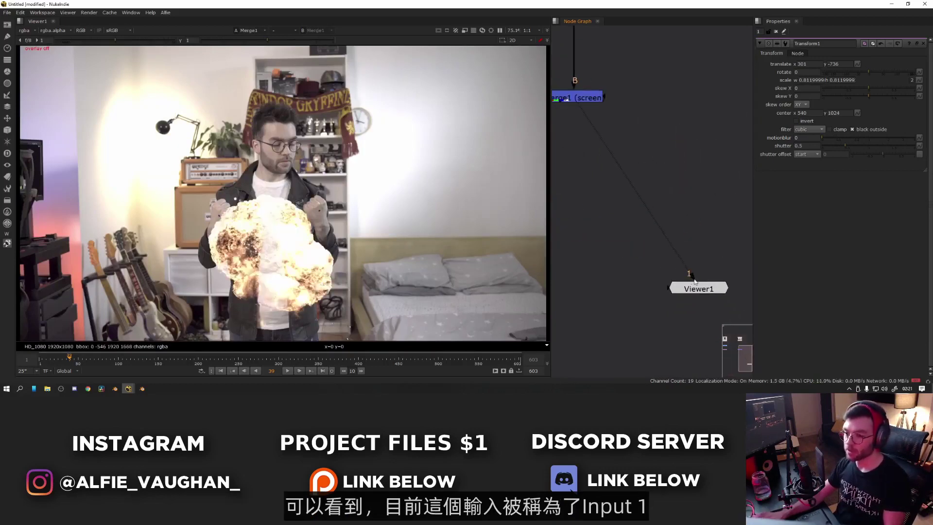
scroll(684, 227, down, 4)
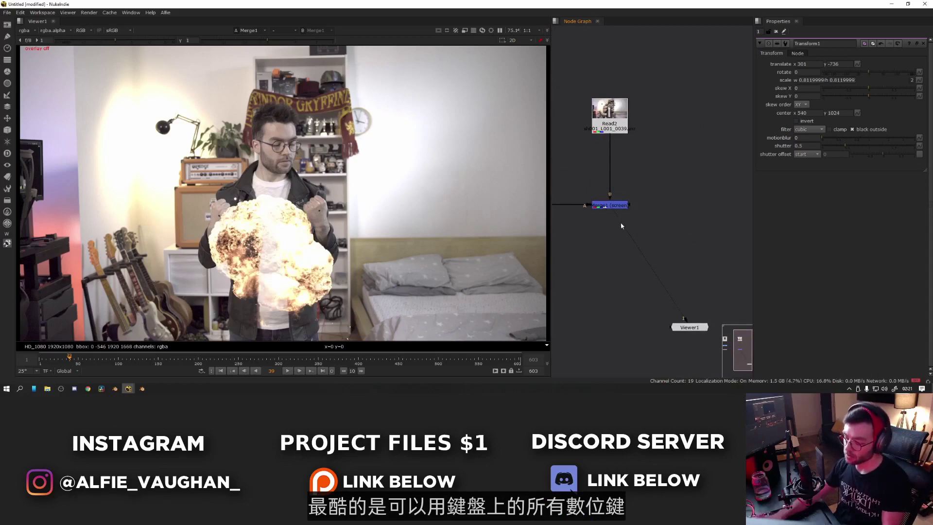
Connect the bedroom footage's Read node to input 2 of the Viewer and inspect the numbered inputs
drag(582, 93, 624, 167)
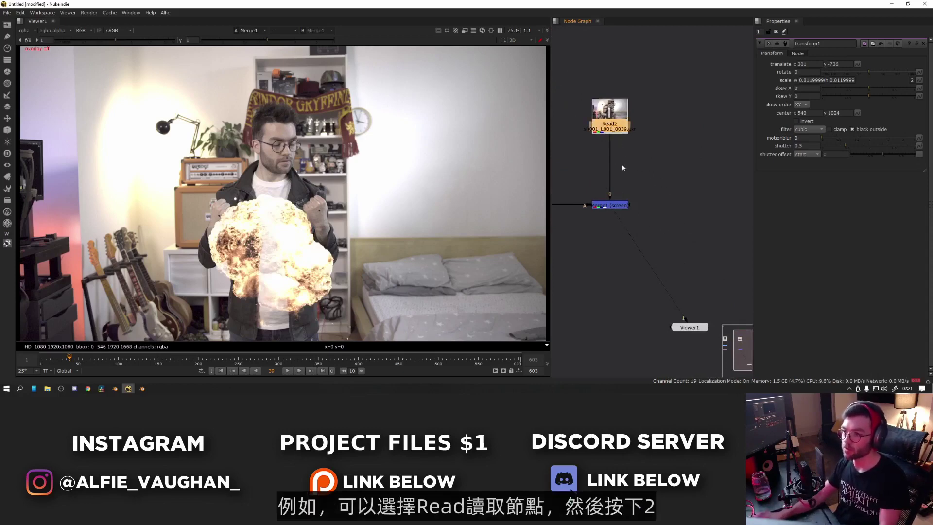
key(2)
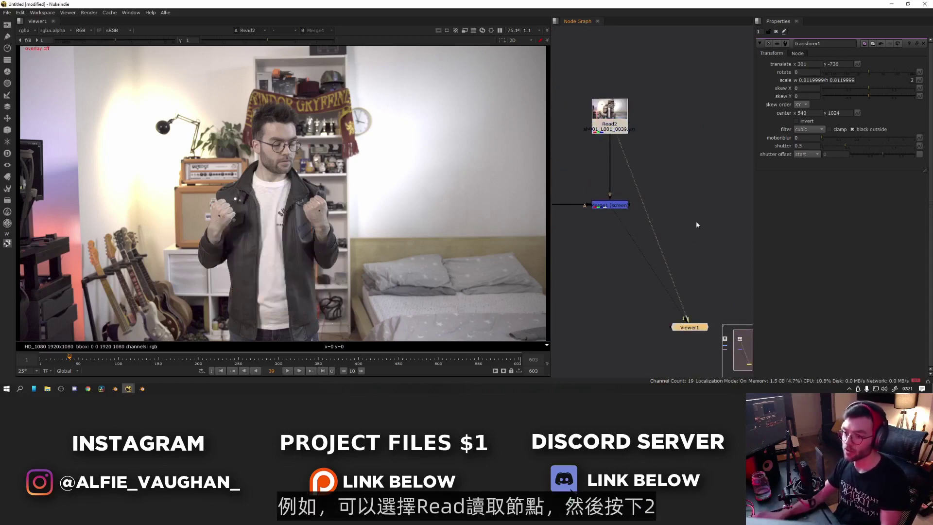
scroll(680, 321, up, 5)
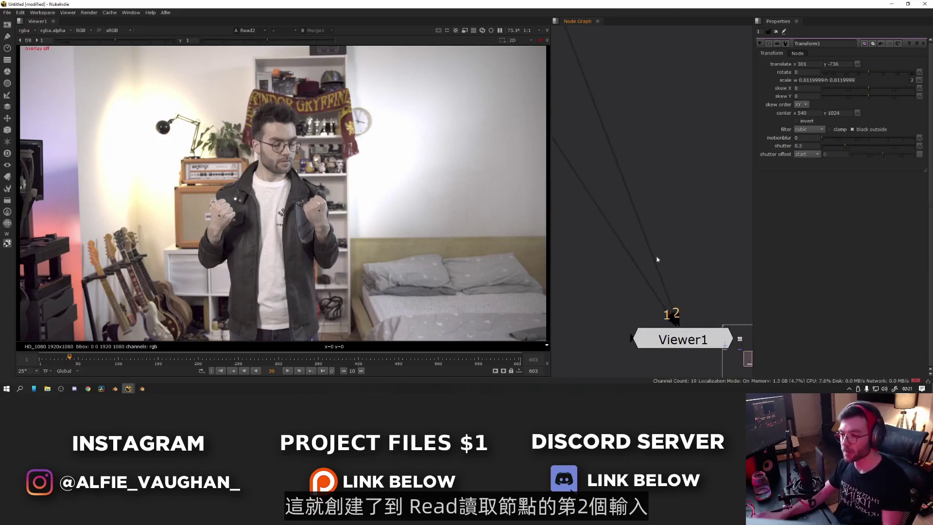
scroll(650, 252, down, 4)
Toggle the Viewer repeatedly between inputs 1 and 2 to compare the explosion composite with the original bedroom footage
key(1)
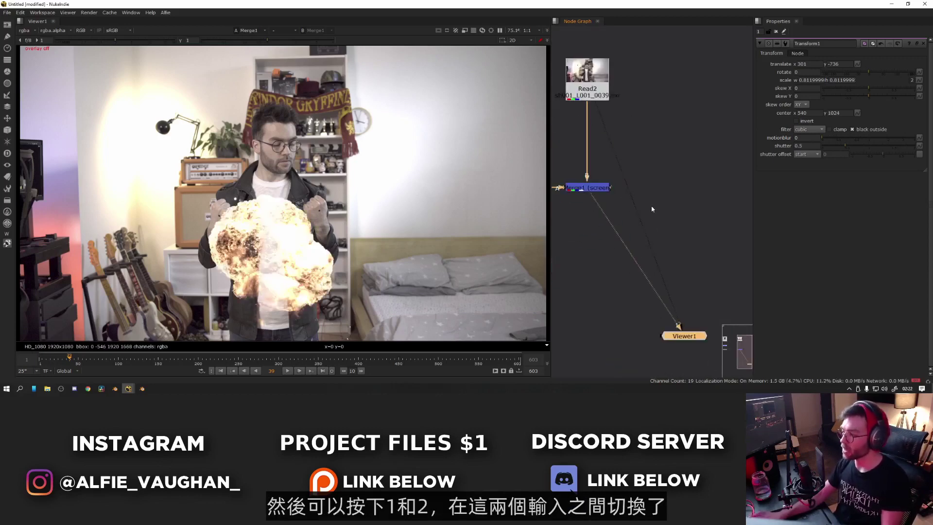
key(2)
key(1)
key(2)
key(1)
key(2)
key(1)
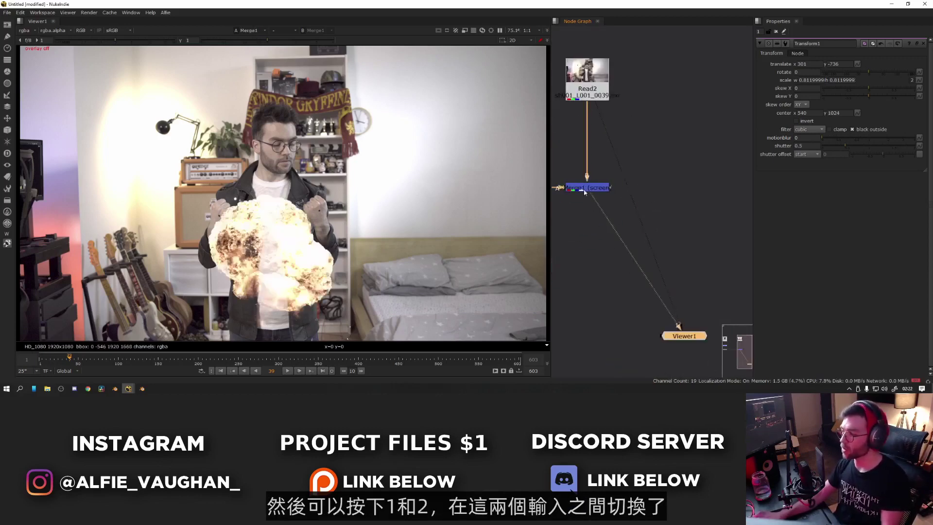
scroll(277, 232, up, 2)
key(2)
scroll(409, 194, down, 2)
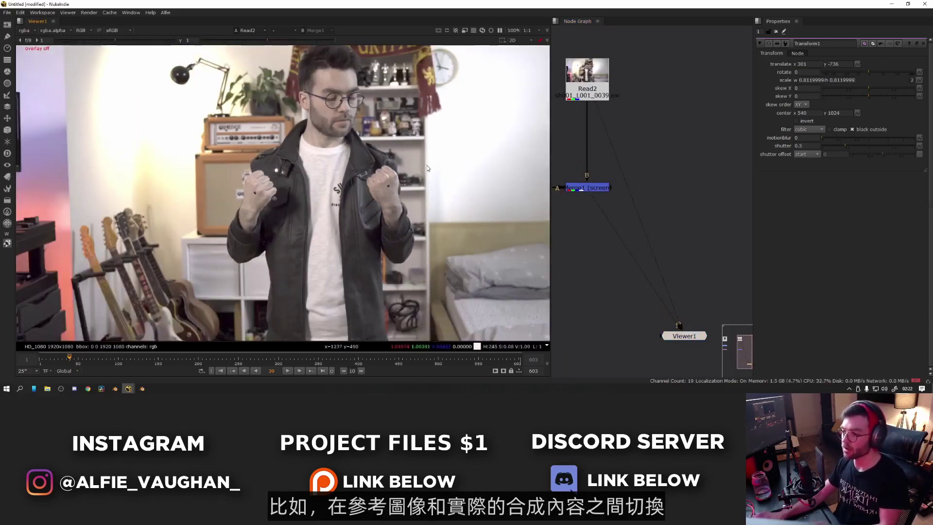
key(1)
key(2)
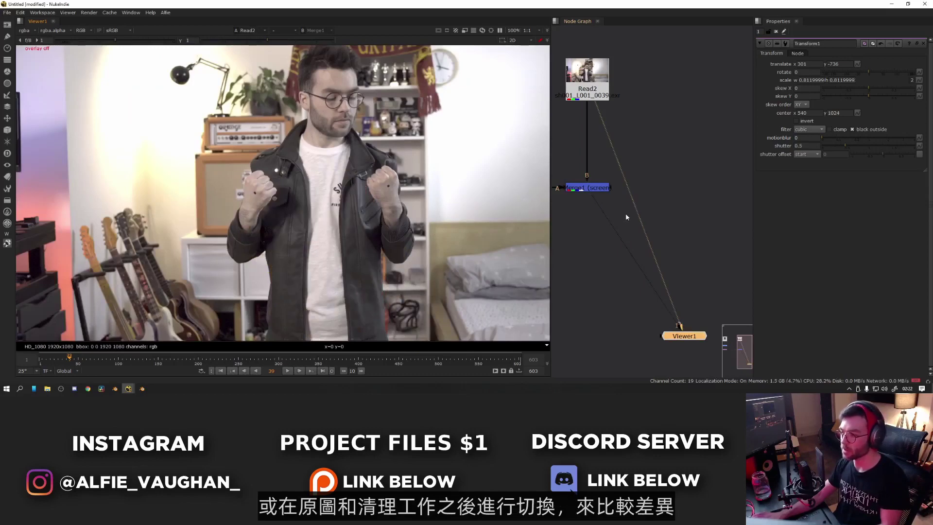
key(1)
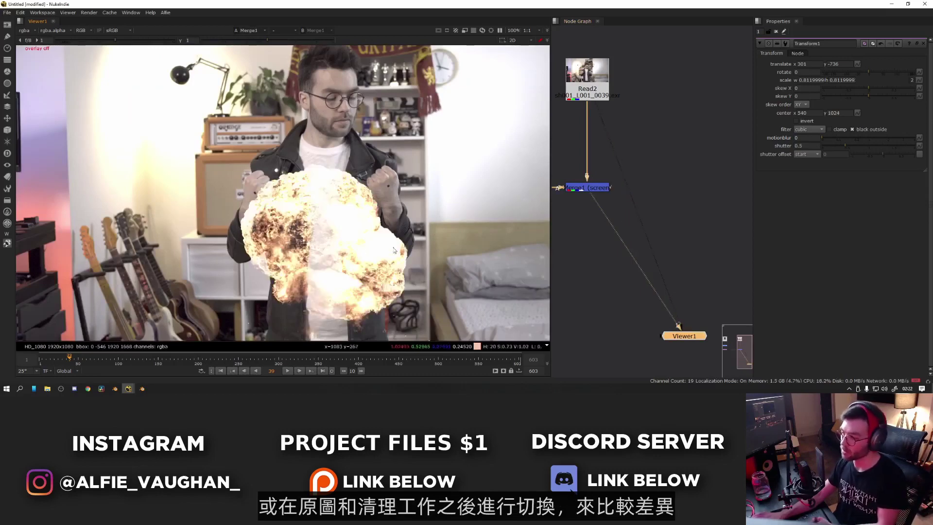
key(2)
Connect the Transform, Grade and explosion Read nodes to Viewer inputs 3, 4 and 5, and cycle through the inputs
key(f)
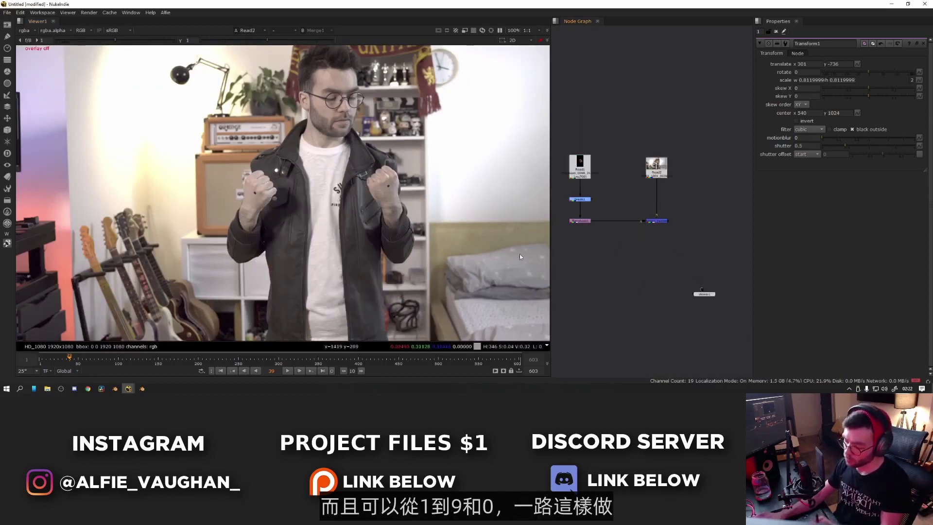
click(586, 222)
key(3)
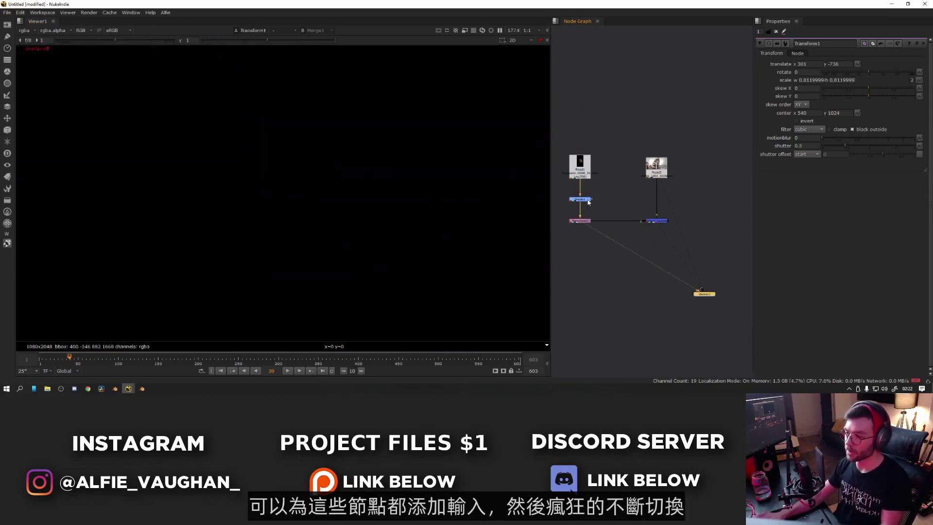
click(587, 200)
key(4)
click(586, 171)
key(5)
key(4)
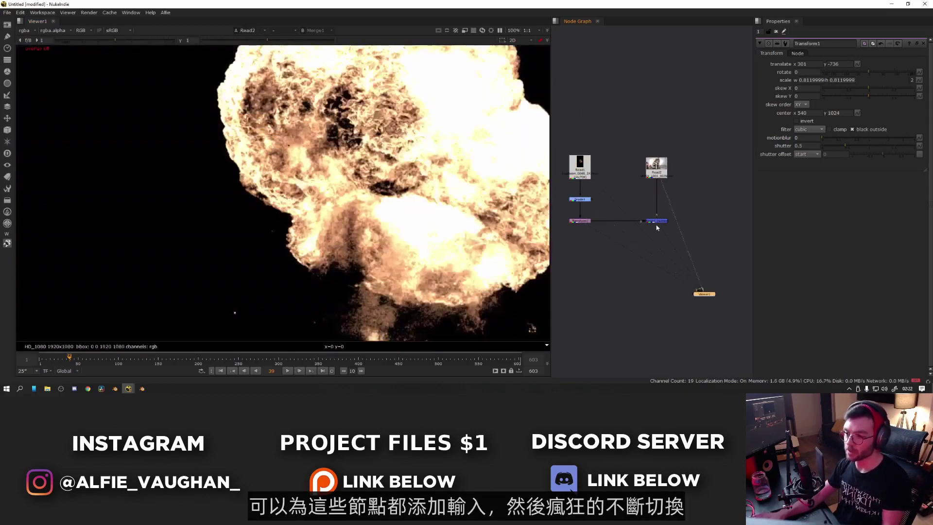
key(3)
key(1)
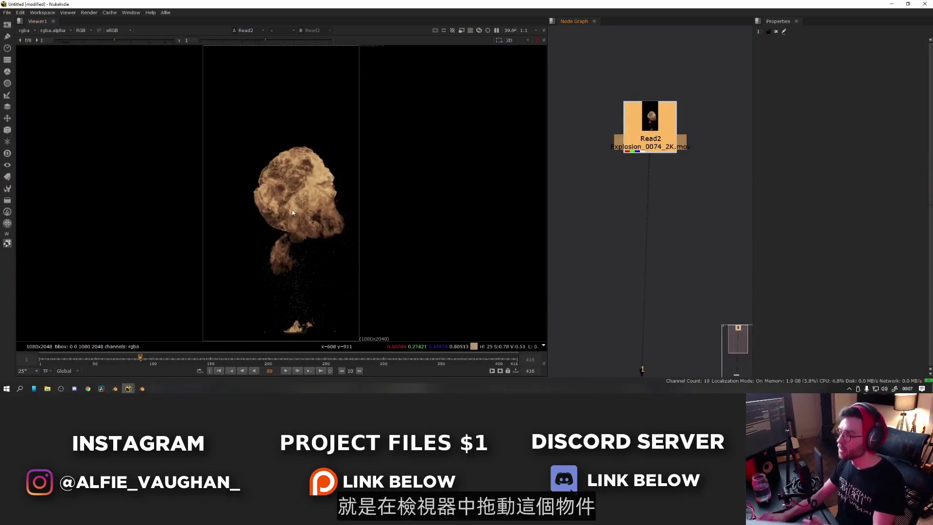
Try to move the explosion directly in the Viewer without a Transform node
drag(292, 209, 444, 130)
drag(272, 229, 154, 112)
drag(338, 204, 253, 164)
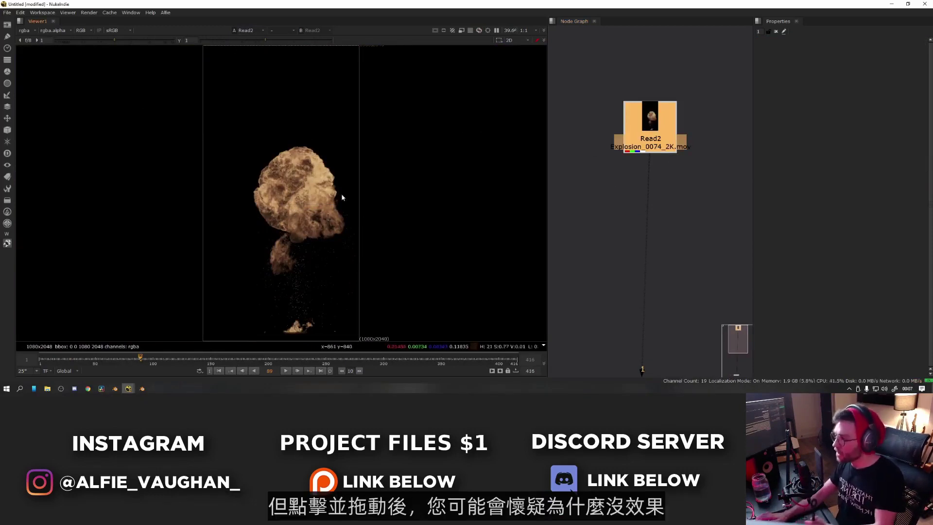
drag(287, 199, 190, 55)
drag(332, 186, 281, 92)
drag(300, 206, 342, 79)
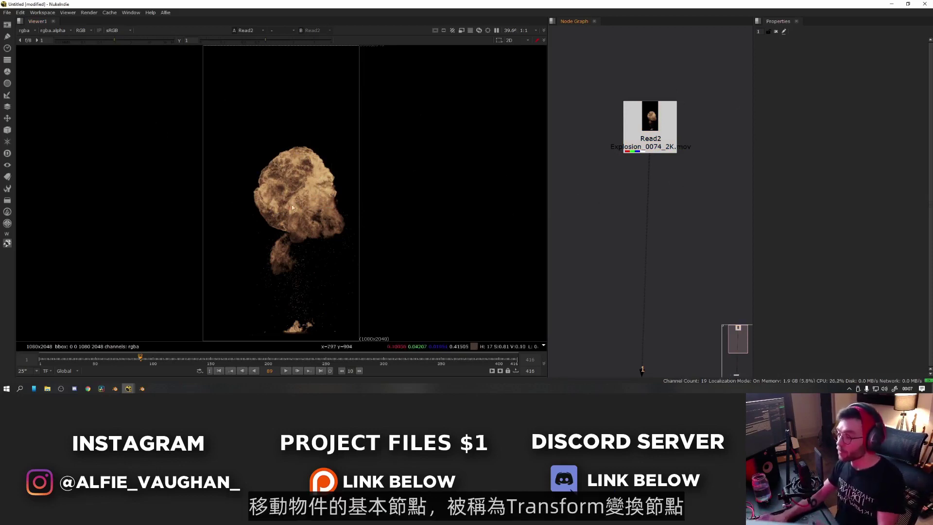
Add a Transform node after the explosion Read node through the node search, and undo the addition
click(649, 140)
key(Tab)
text(tran)
key(Down)
key(Down)
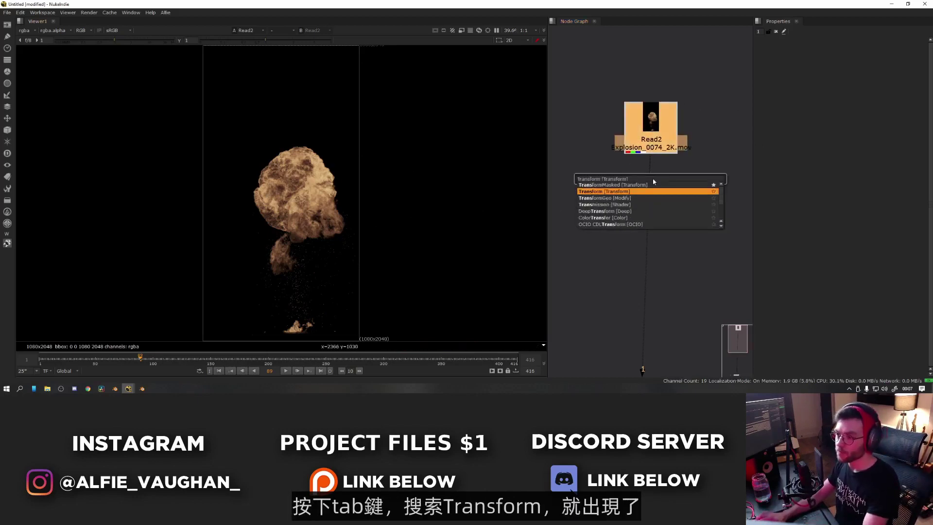
key(Return)
key(ctrl+z)
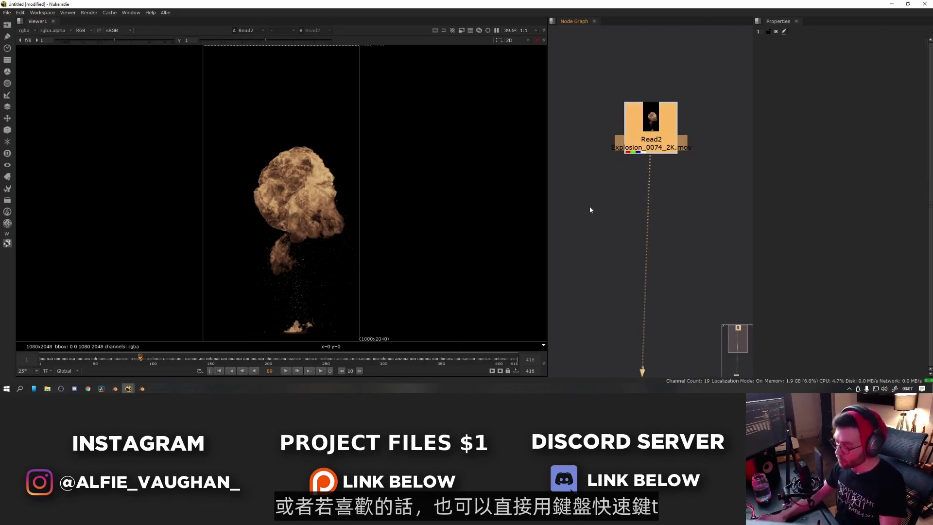
Add a Transform node below the explosion Read node and try moving the explosion with its on-screen handle
key(t)
scroll(302, 185, up, 2)
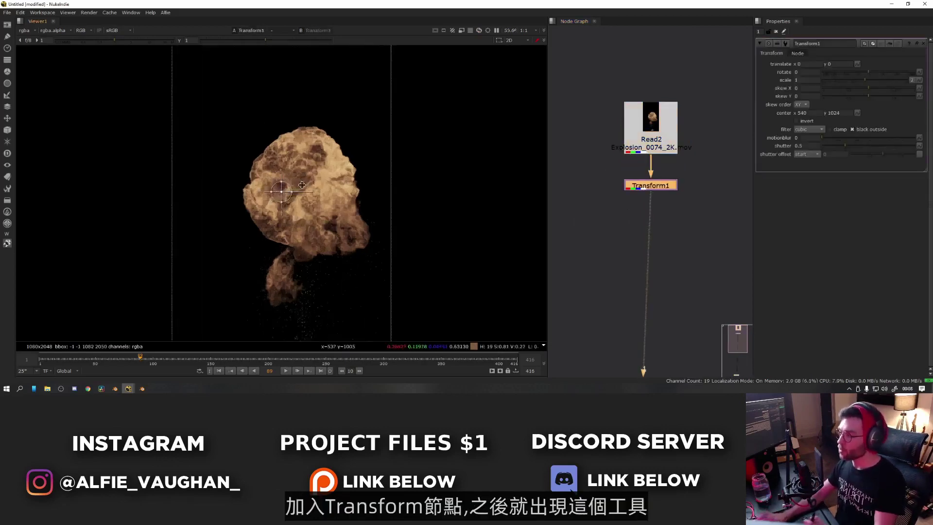
scroll(283, 194, up, 5)
scroll(287, 184, down, 3)
drag(286, 184, 195, 218)
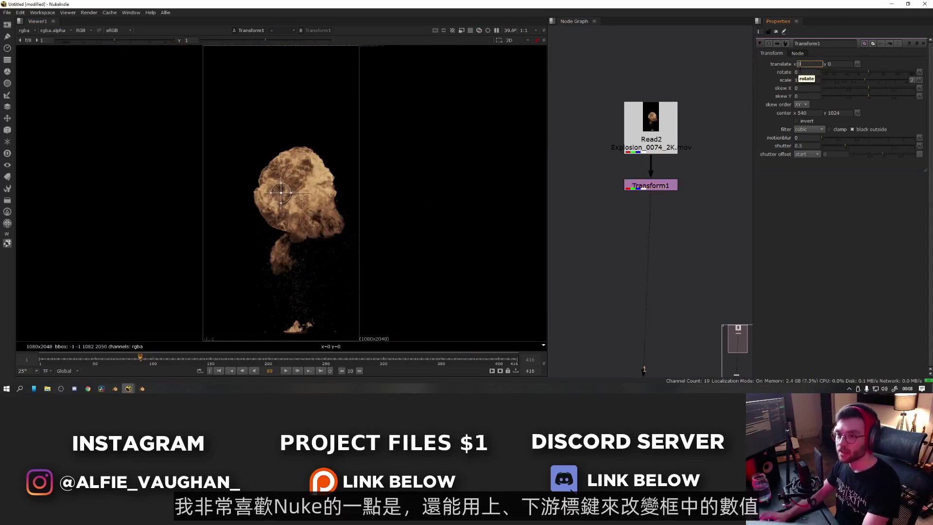
Raise the Transform node's translate x value in increments
key(Up)
key(Up)
key(Up)
key(Up)
key(Up)
key(Up)
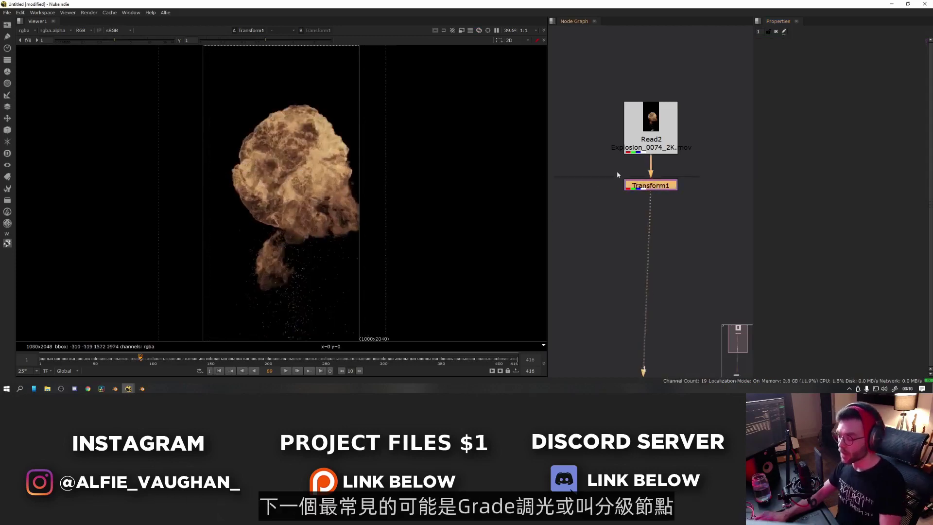
Add a Grade node below the Transform node, replacing the first one with a newly created Grade node
key(Tab)
text(grade)
key(Return)
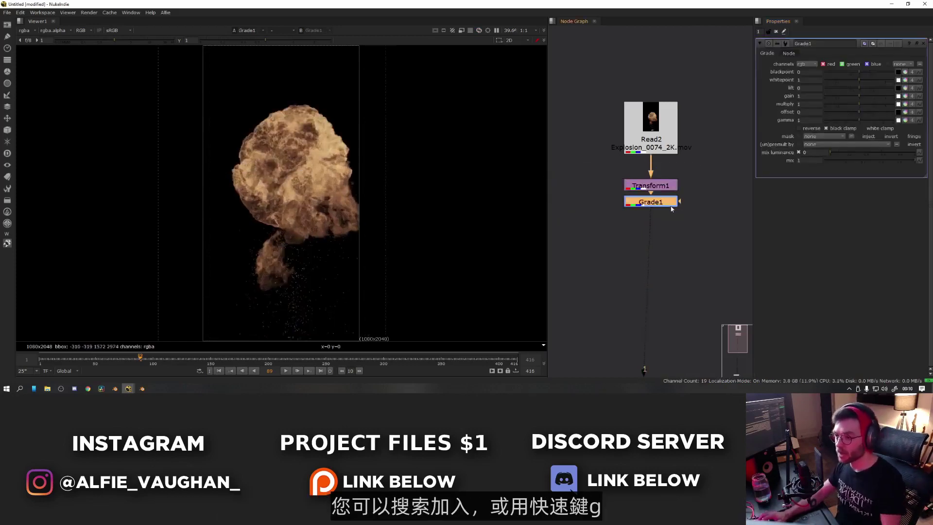
drag(663, 204, 663, 254)
key(g)
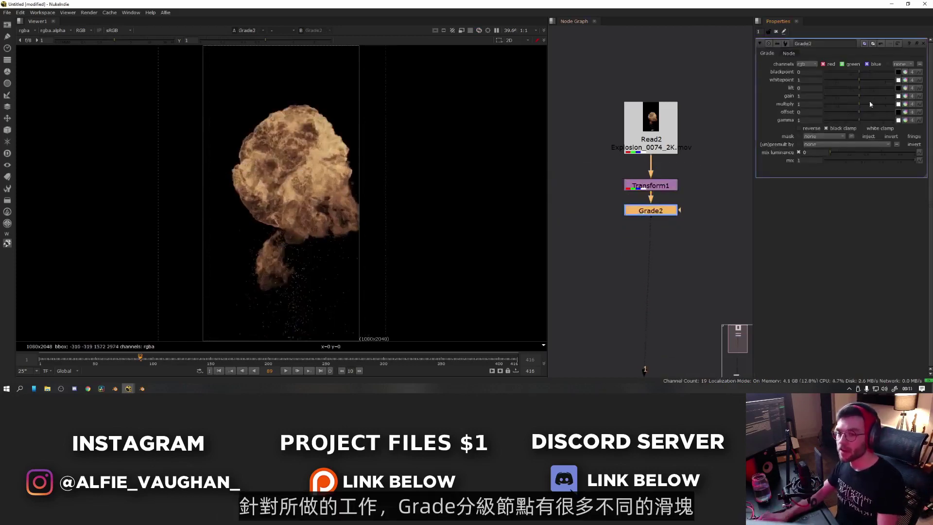
Try out the Grade node's gain and gamma sliders on the explosion
mouse_move(858, 96)
mouse_down()
mouse_move(875, 95)
mouse_move(851, 95)
mouse_move(882, 103)
mouse_move(844, 102)
mouse_move(867, 101)
mouse_up()
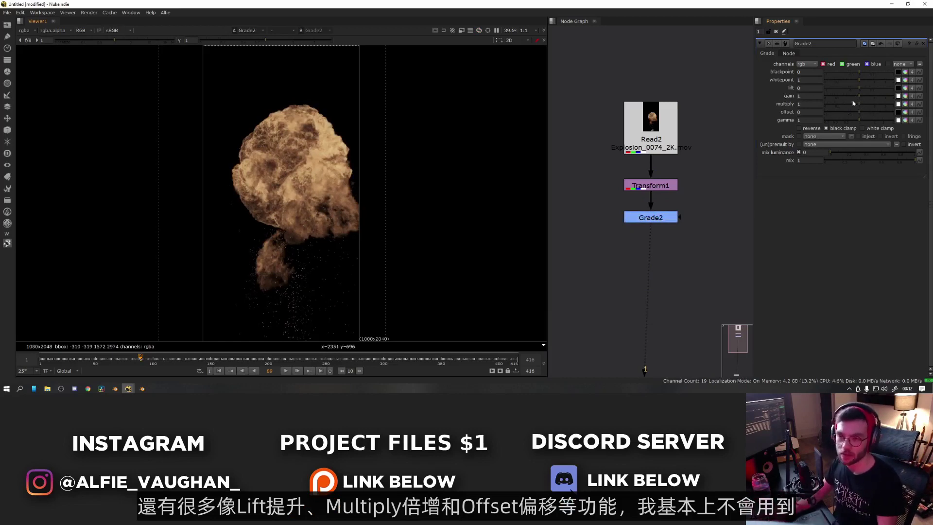
mouse_move(857, 99)
mouse_down()
mouse_move(882, 101)
mouse_move(860, 99)
mouse_up()
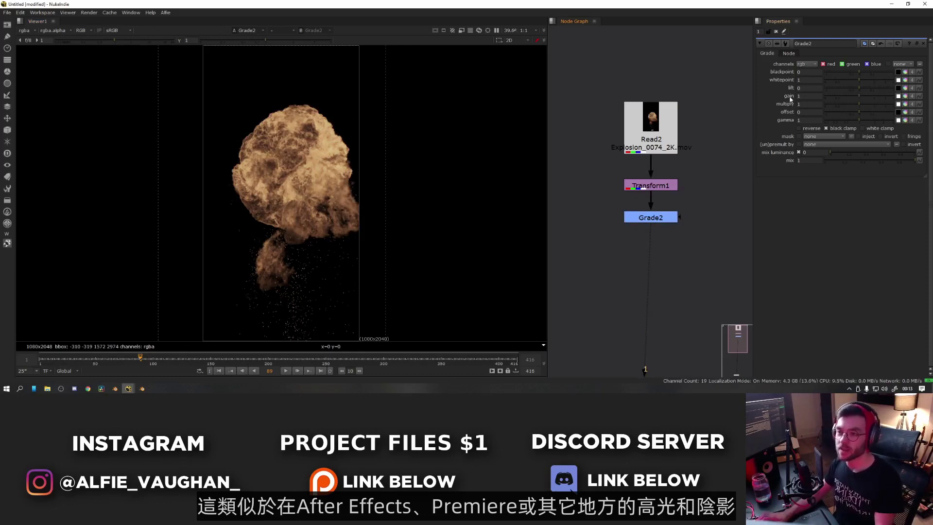
drag(861, 98, 880, 95)
mouse_move(860, 121)
mouse_down()
mouse_move(899, 126)
mouse_move(871, 126)
mouse_up()
drag(860, 98, 880, 100)
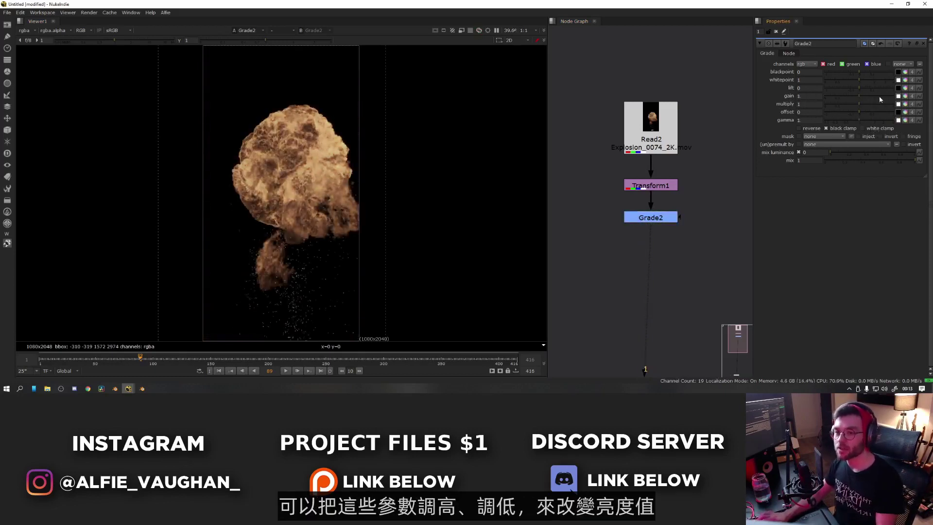
Try the gain's separate colour channel, brightness and temperature controls, then show and hide the same controls for gamma
click(906, 96)
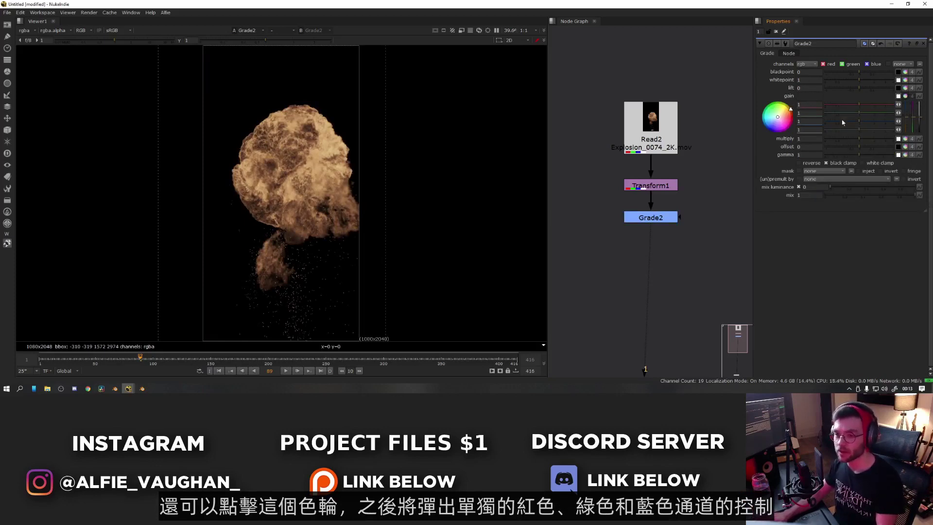
drag(859, 105, 860, 115)
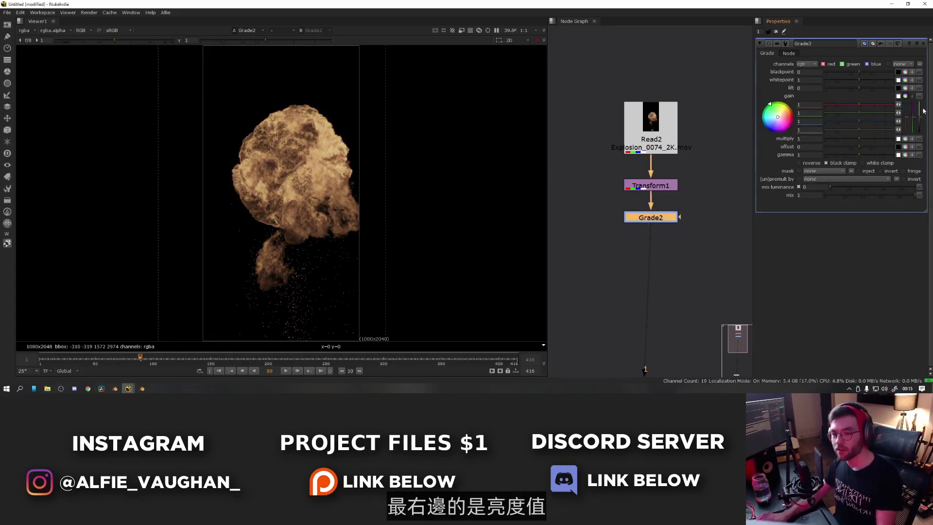
mouse_move(920, 116)
mouse_down()
mouse_move(921, 108)
mouse_move(924, 118)
mouse_up()
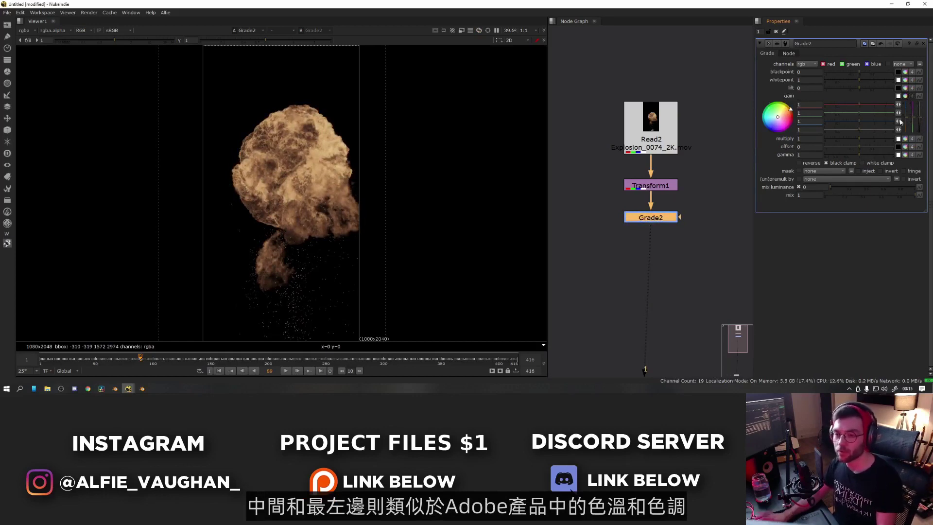
mouse_move(907, 125)
mouse_down()
mouse_move(902, 134)
mouse_move(912, 138)
mouse_move(913, 118)
mouse_up()
click(905, 155)
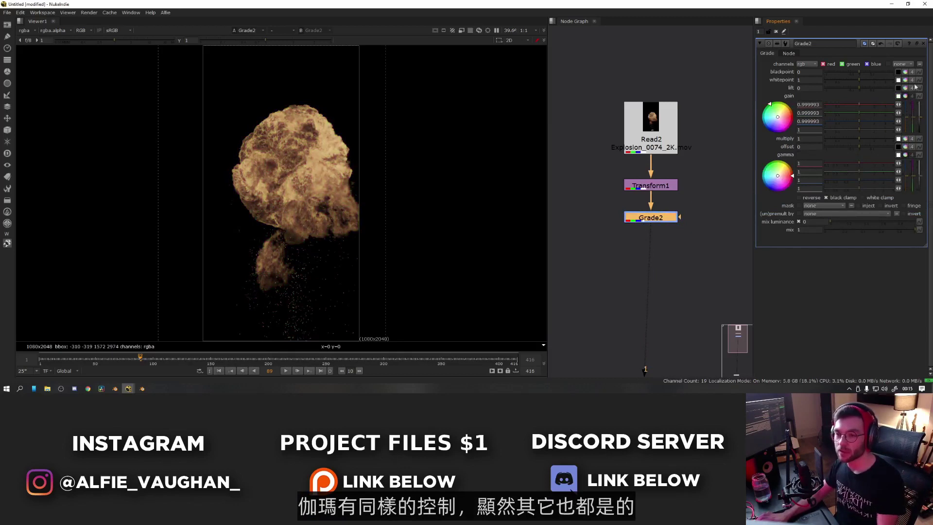
click(906, 154)
click(905, 96)
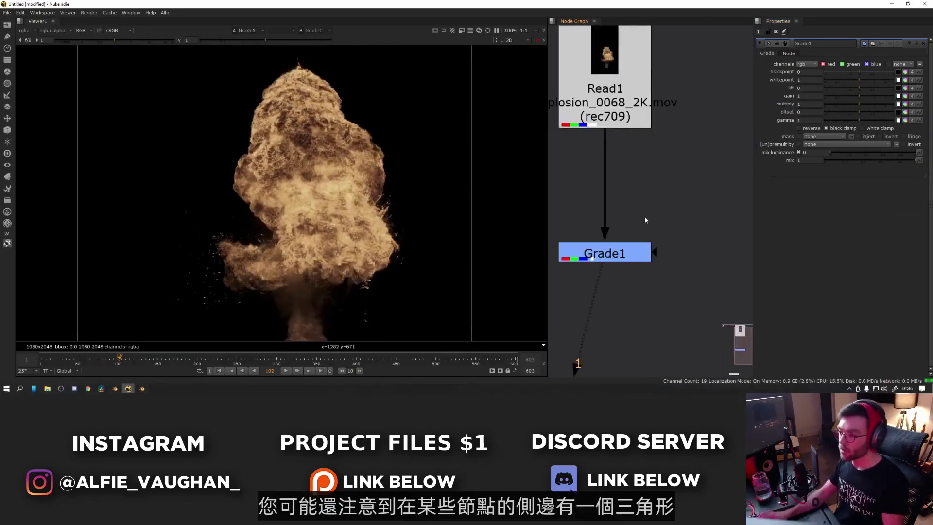
Pull the mask input arrow out from the side of the explosion's Grade node
scroll(594, 223, down, 3)
drag(581, 215, 688, 267)
scroll(666, 232, up, 3)
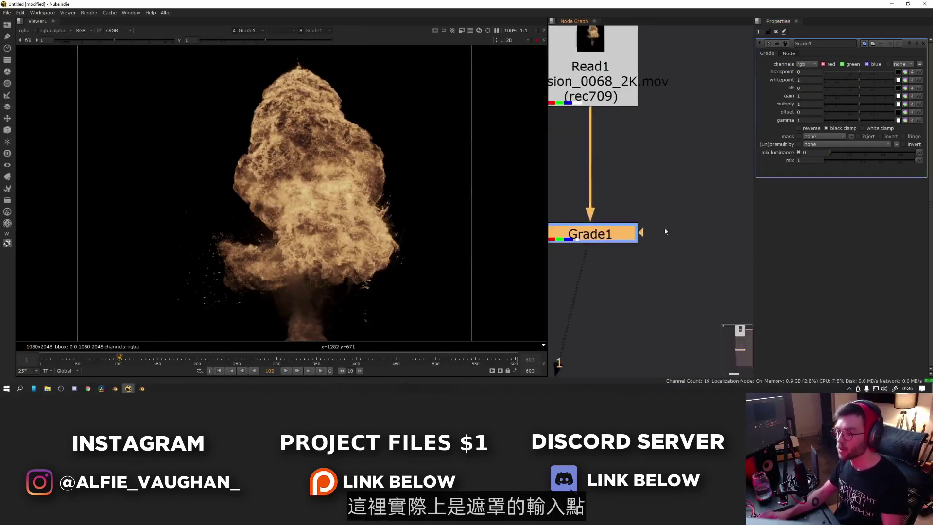
drag(641, 233, 705, 185)
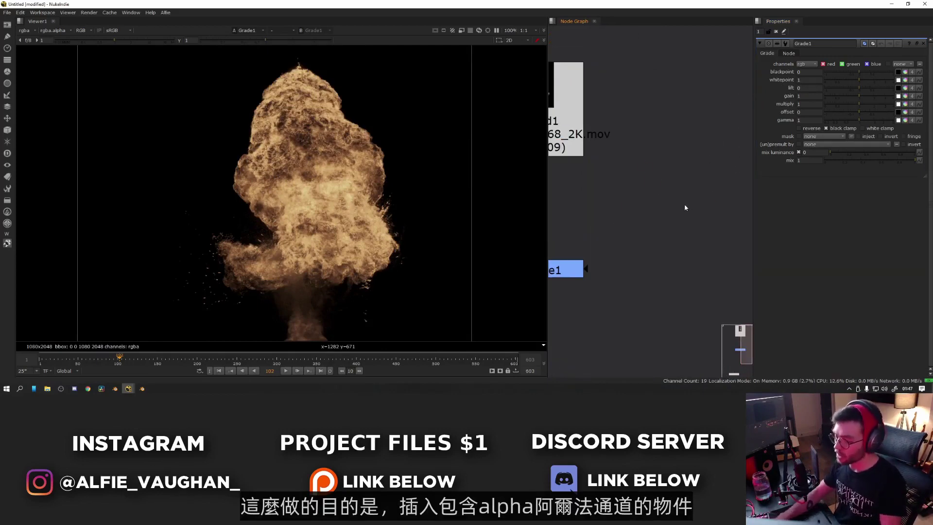
Add a Roto node and draw a closed Bezier shape over the middle of the explosion
key(o)
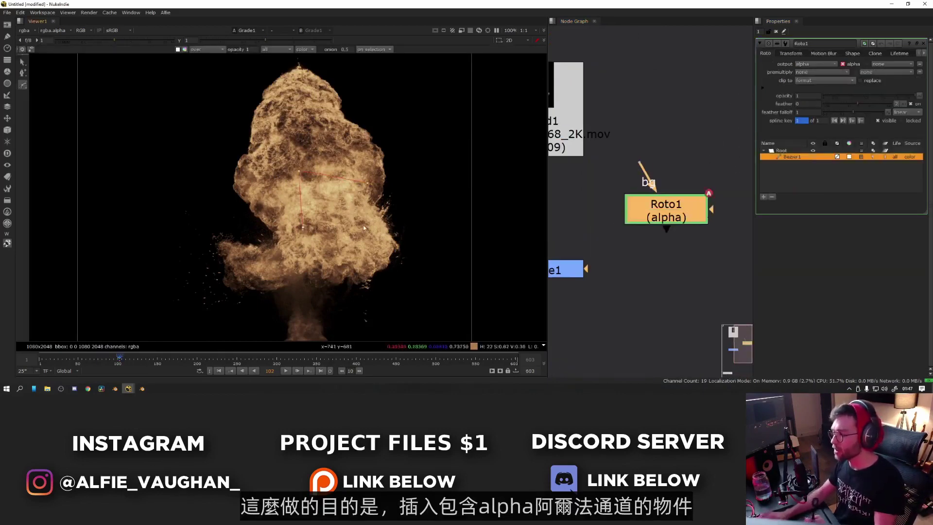
click(383, 223)
click(368, 182)
key(z)
click(658, 250)
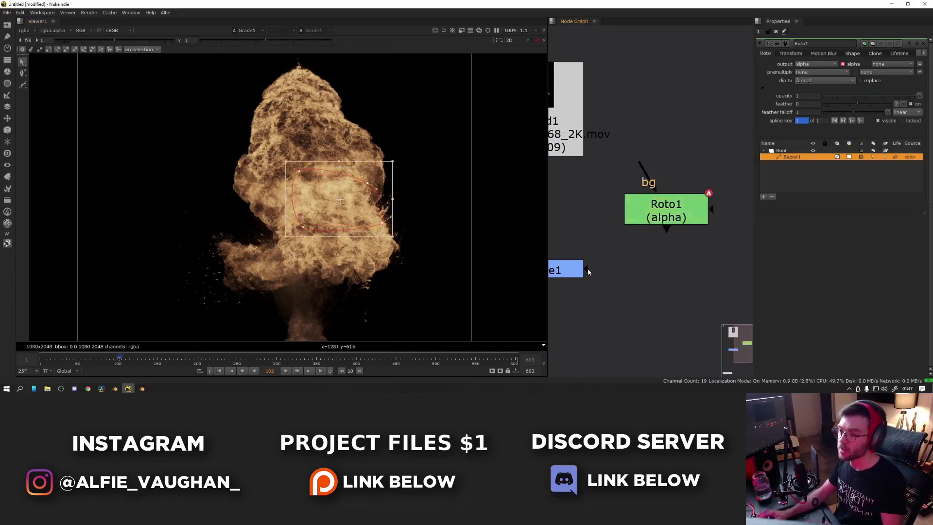
Connect the Grade node's mask input to the Roto node and raise the gain to brighten the masked area
drag(588, 271, 690, 221)
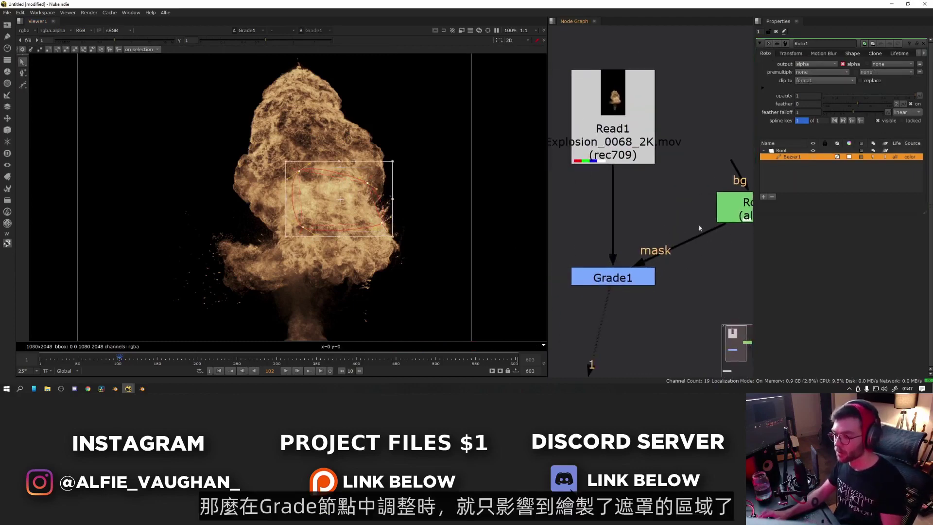
click(613, 277)
drag(870, 96, 878, 96)
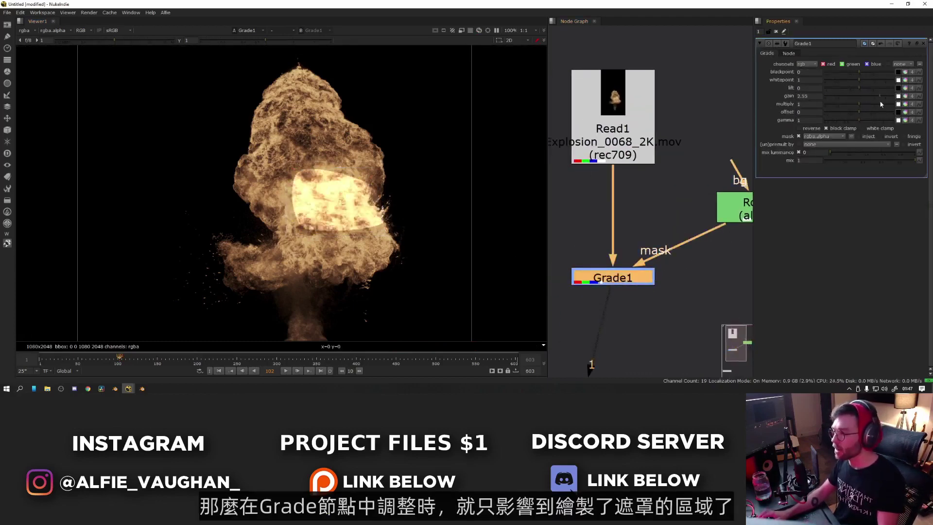
scroll(404, 177, up, 5)
scroll(404, 177, down, 5)
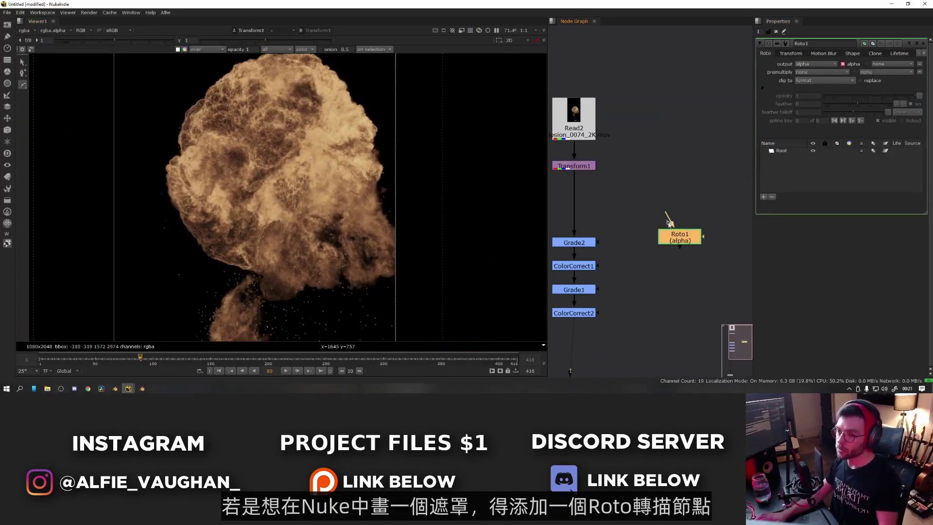
Add a second Roto node, place it below the first one and choose a shape drawing tool
drag(681, 235, 687, 214)
click(675, 181)
key(o)
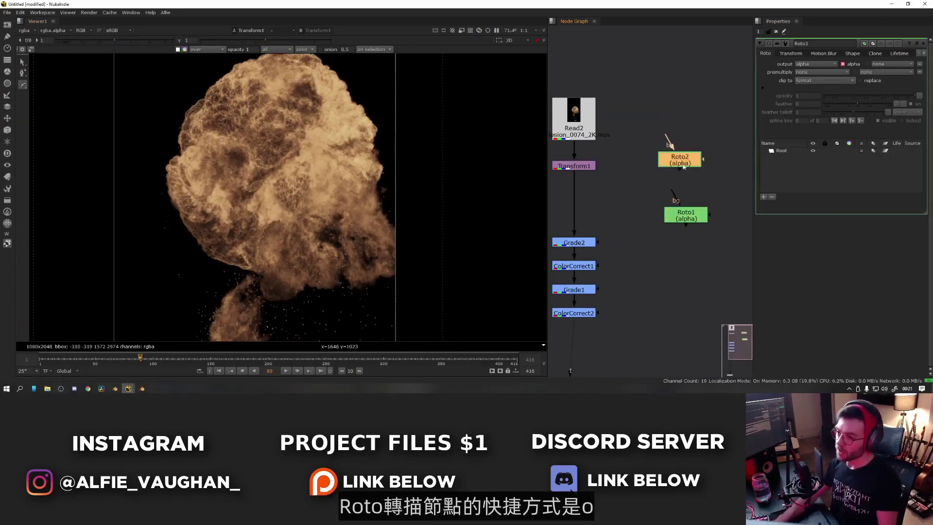
drag(683, 166, 678, 270)
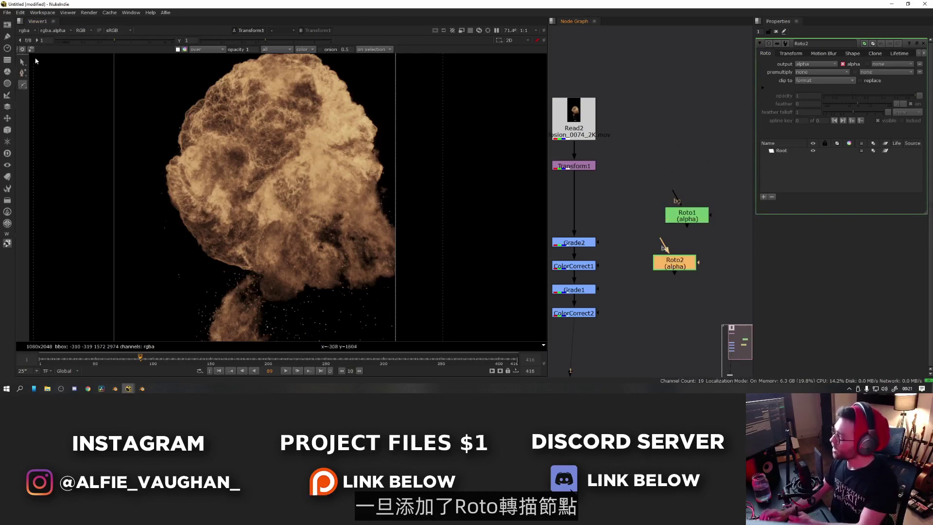
click(23, 85)
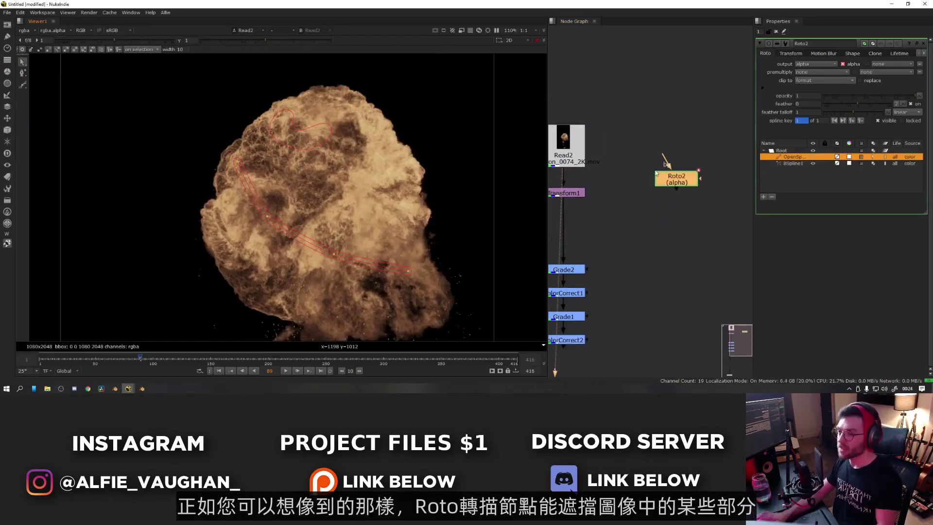
Feed the Read2 explosion footage into the Roto2 node and add a Premult node below it to cut out the drawn shapes
drag(675, 179, 679, 179)
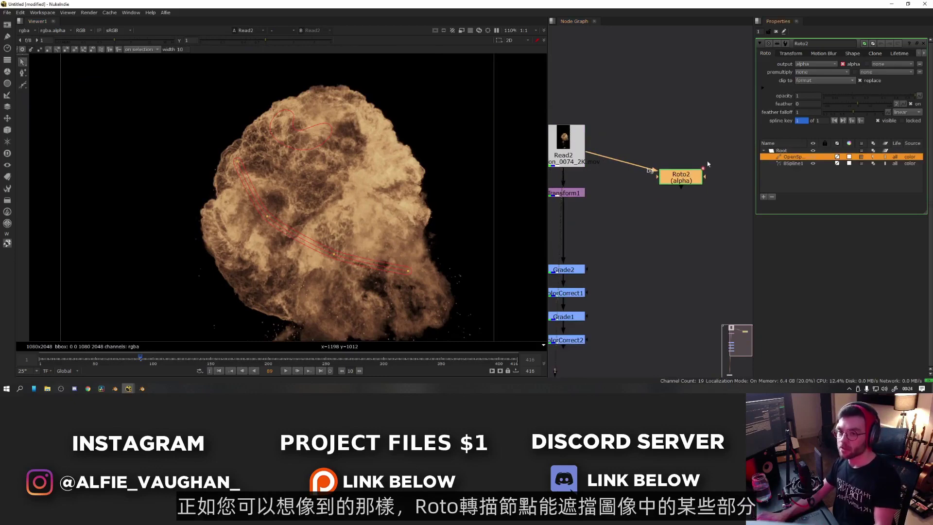
key(Tab)
text(premult)
key(Return)
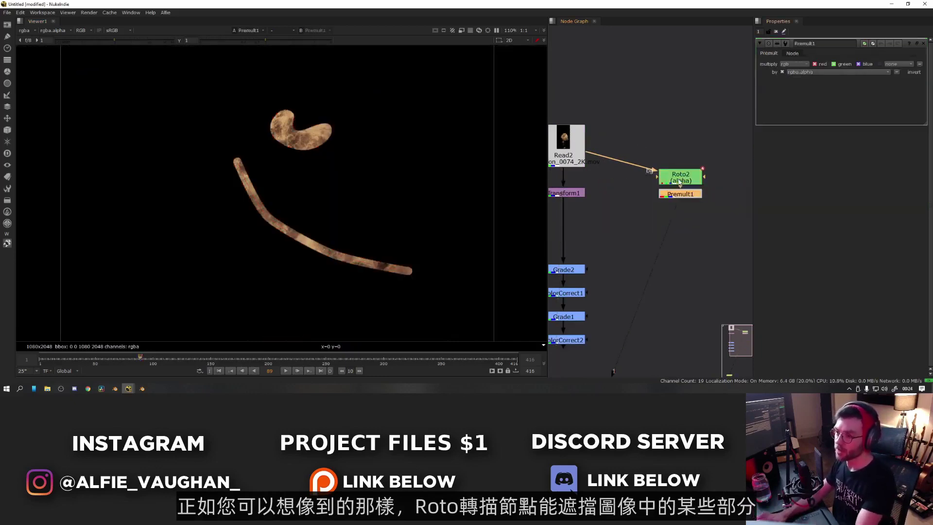
scroll(358, 194, up, 3)
scroll(341, 160, down, 8)
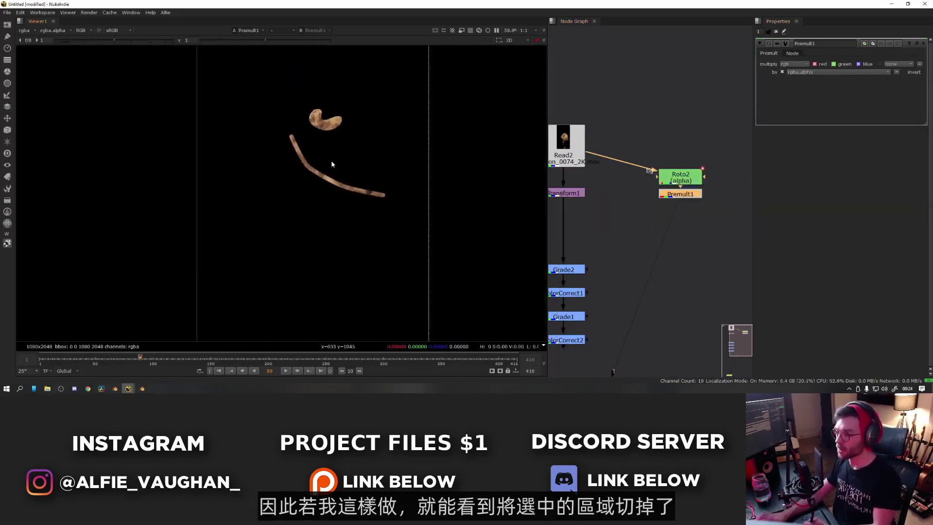
scroll(332, 164, up, 3)
scroll(332, 164, down, 5)
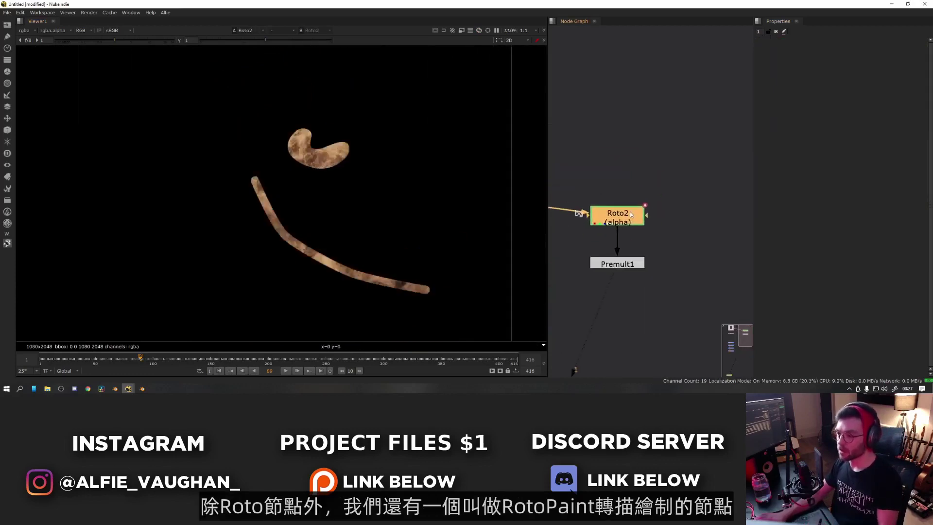
Add a RotoPaint node beside Roto2 and connect its bg input to the Read2 explosion footage
drag(634, 211, 630, 211)
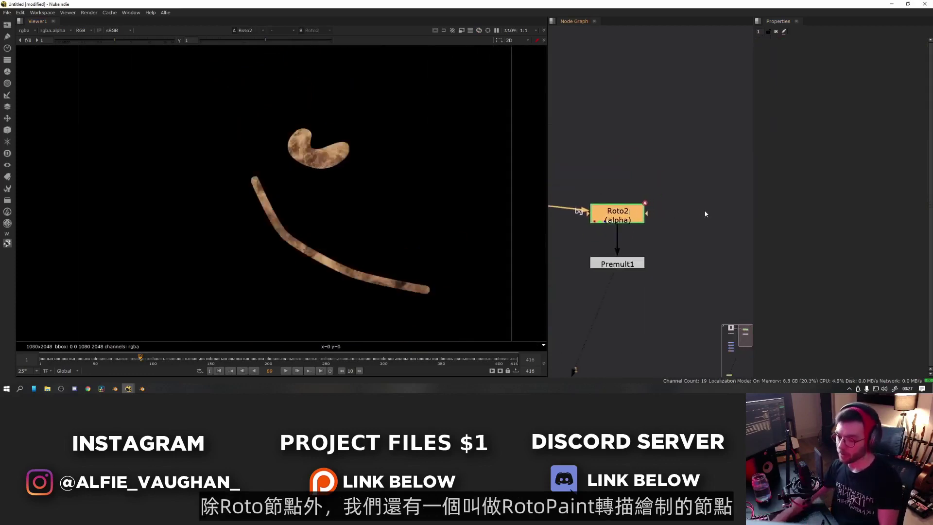
click(706, 214)
key(p)
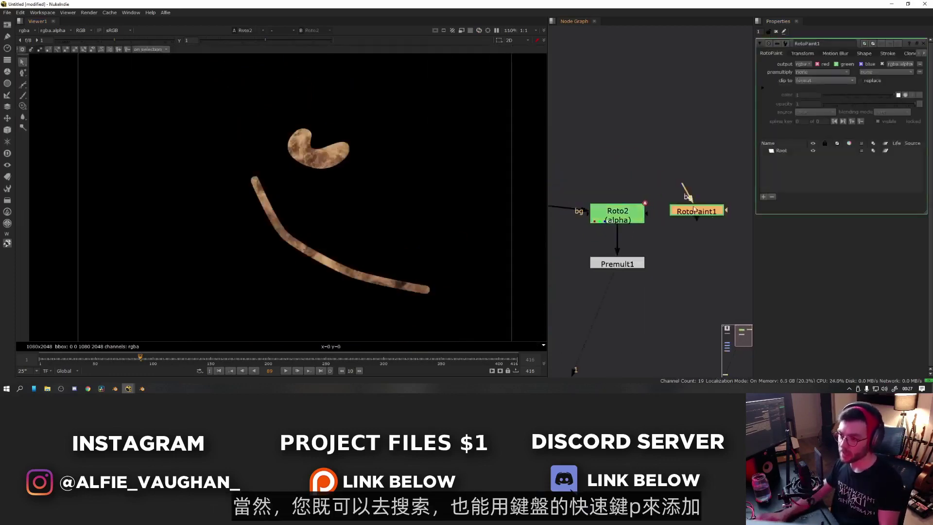
drag(712, 215, 730, 216)
scroll(716, 197, down, 3)
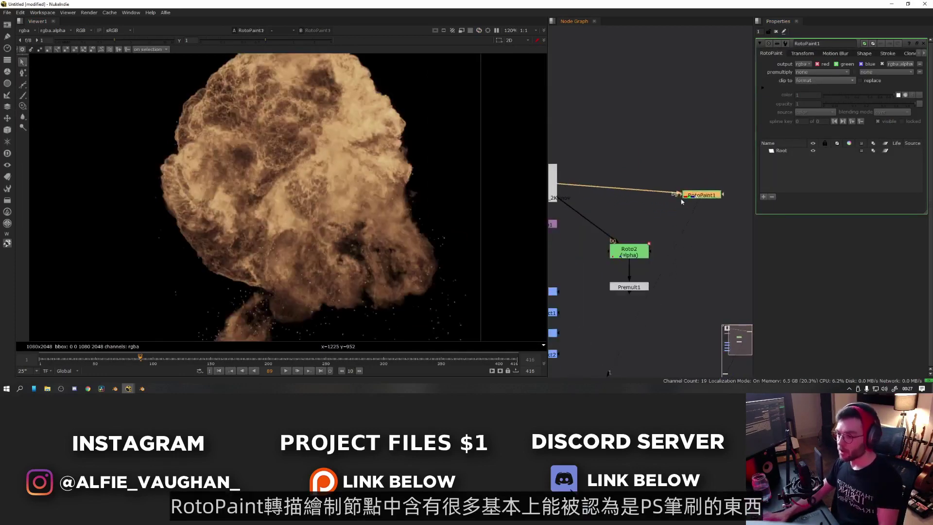
drag(682, 199, 682, 216)
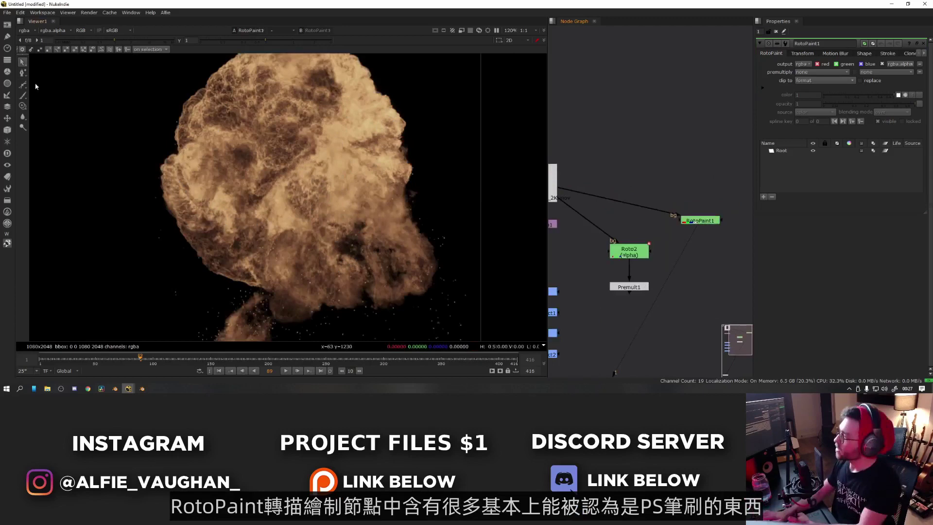
Try the Brush tool, clone part of the explosion into the black area beside it, and blur and smear the image
click(23, 96)
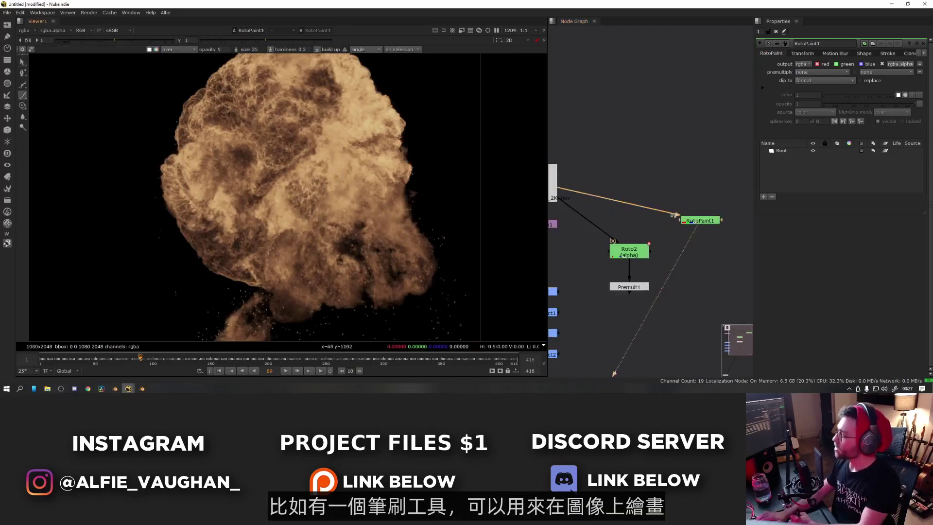
mouse_move(289, 126)
mouse_down()
mouse_move(214, 272)
mouse_move(361, 106)
mouse_up()
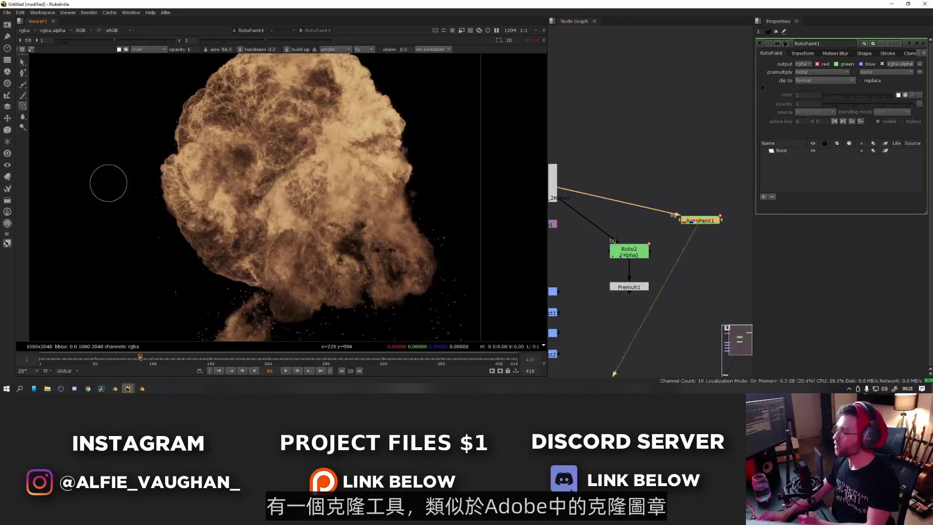
mouse_move(90, 143)
mouse_down()
mouse_move(100, 148)
mouse_move(73, 198)
mouse_move(98, 231)
mouse_move(106, 217)
mouse_up()
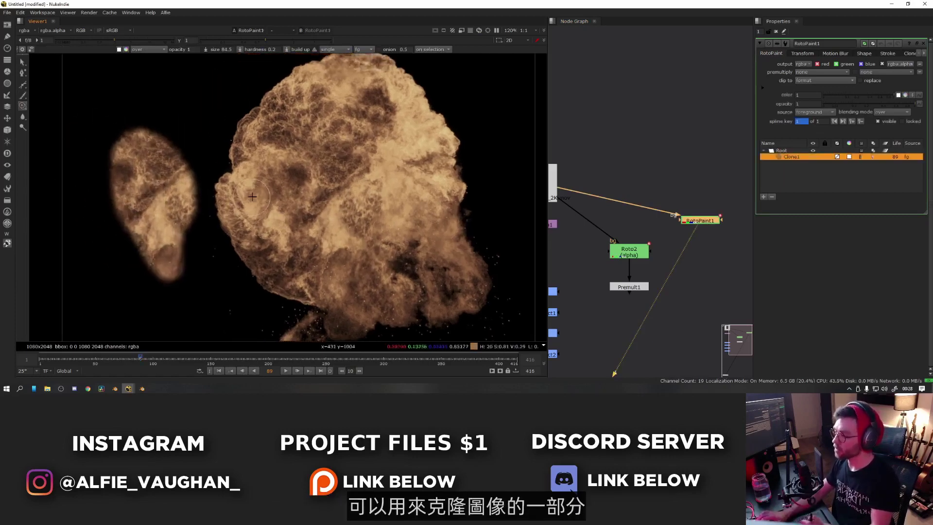
mouse_move(168, 168)
mouse_down()
mouse_move(160, 228)
mouse_move(335, 137)
mouse_move(355, 219)
mouse_up()
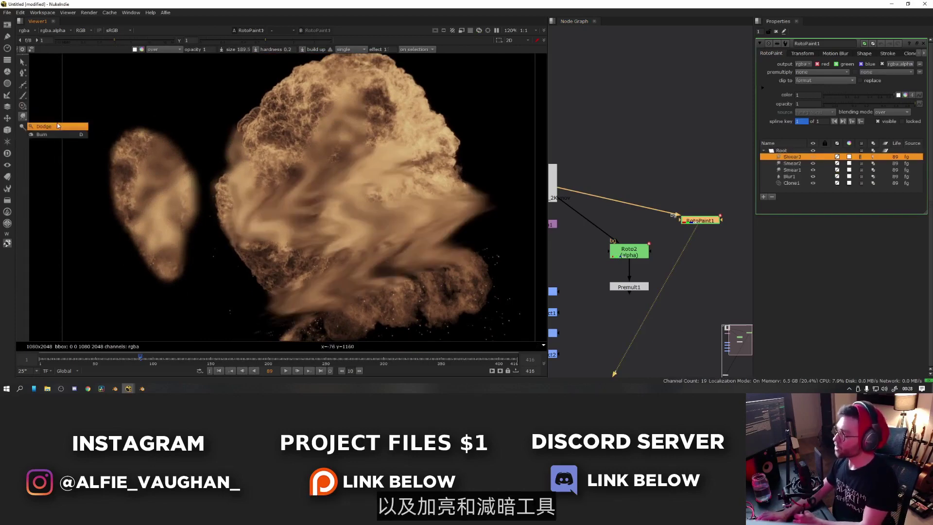
Lighten one edge of the explosion with the Dodge tool and darken its middle with the Burn tool
click(61, 127)
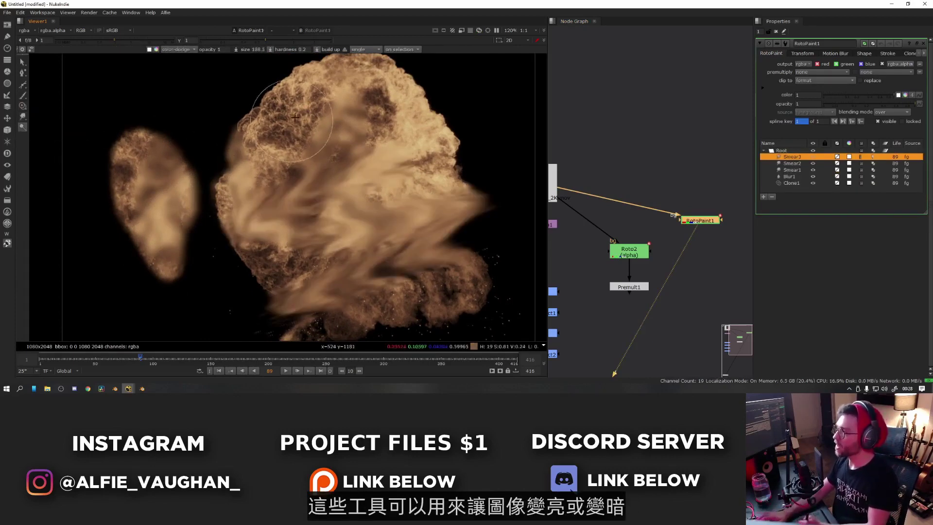
drag(223, 160, 270, 61)
click(23, 131)
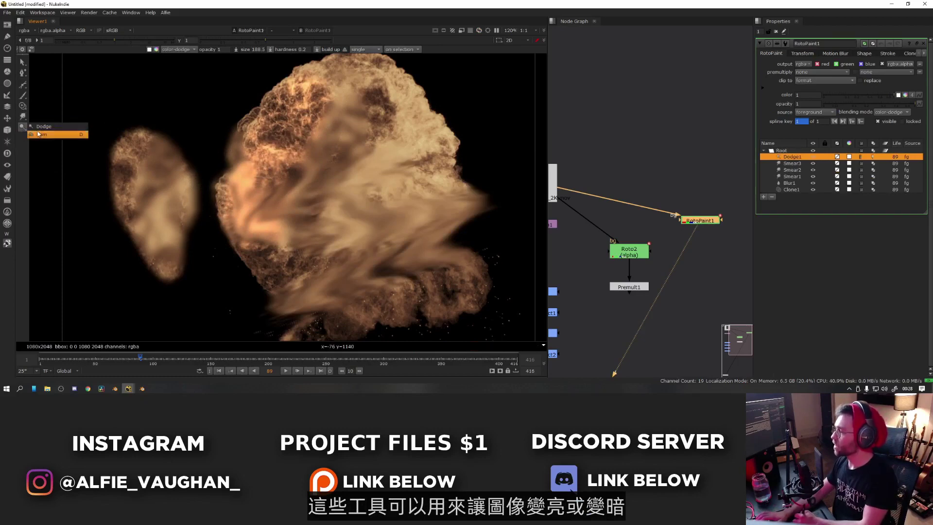
click(42, 134)
drag(402, 189, 309, 272)
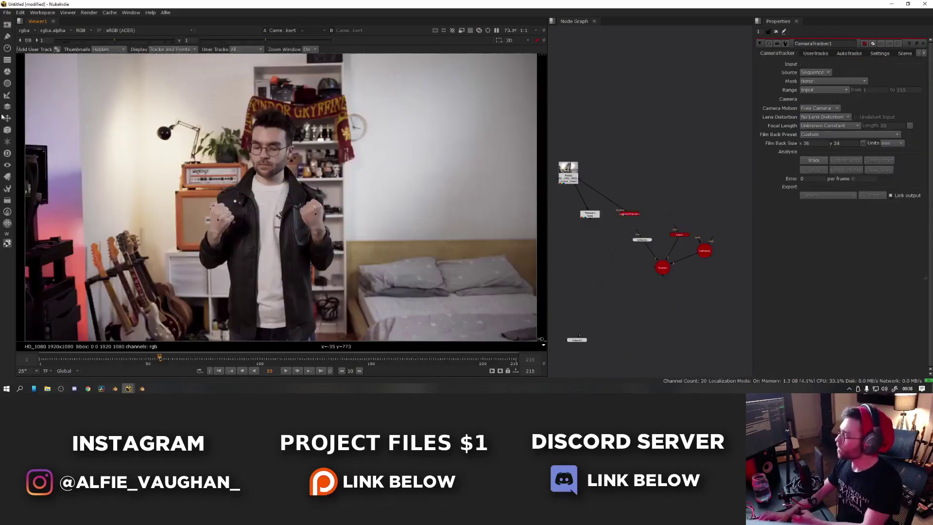
Browse the node categories for further nodes, including the Channel and Filter lists
click(8, 108)
mouse_move(8, 71)
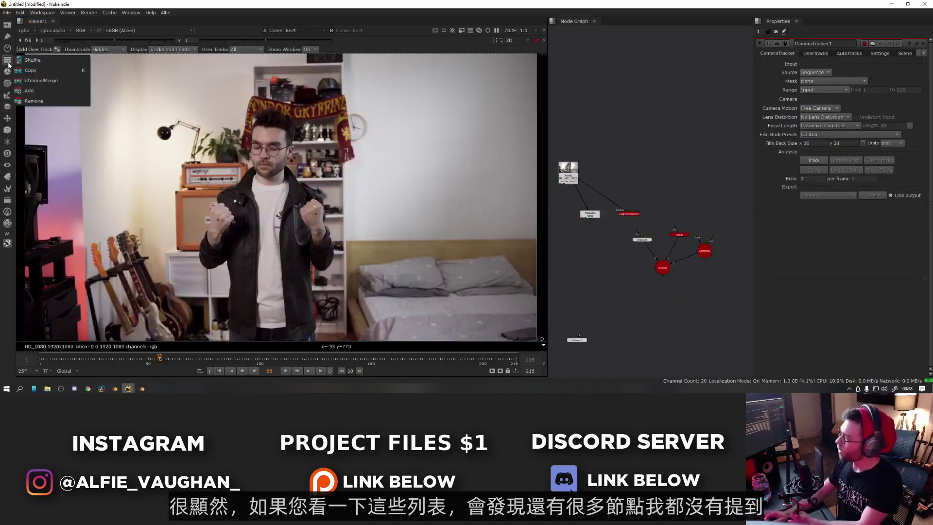
mouse_move(8, 37)
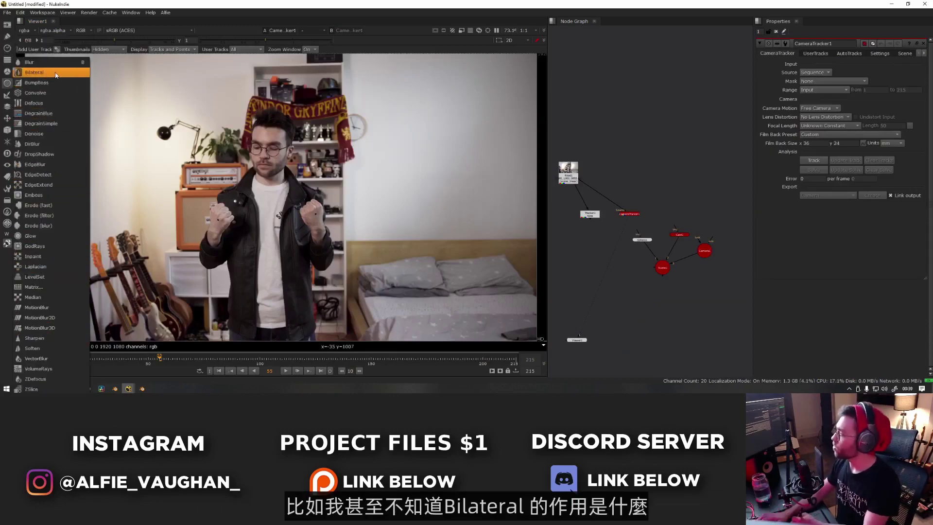
drag(739, 191, 547, 298)
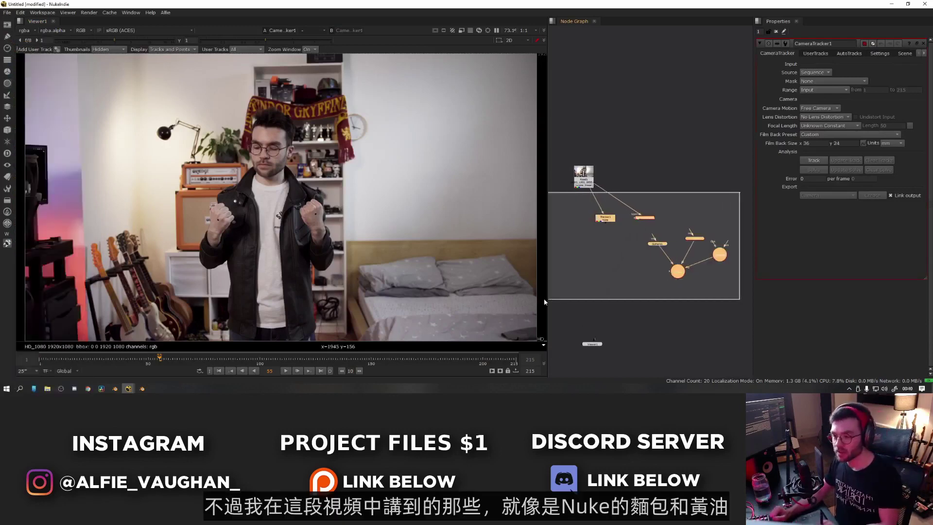
click(599, 288)
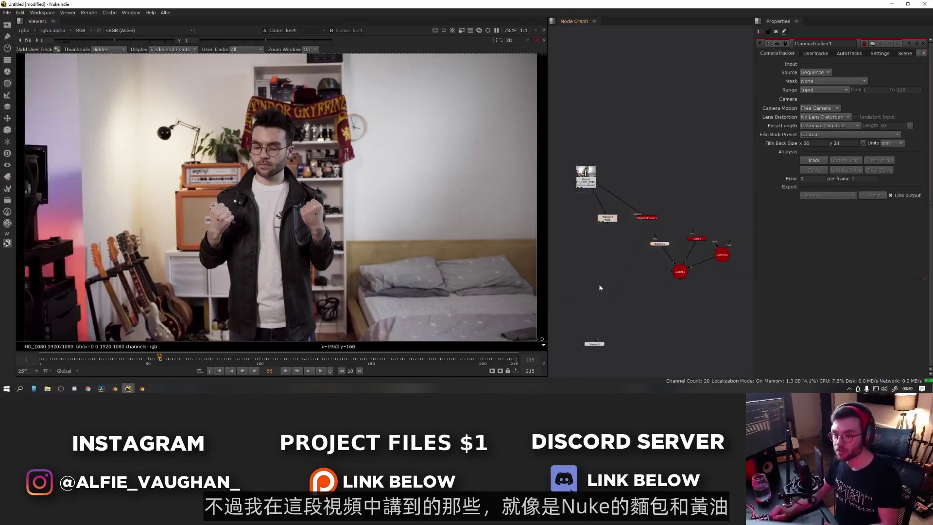
middle_drag(723, 236, 704, 240)
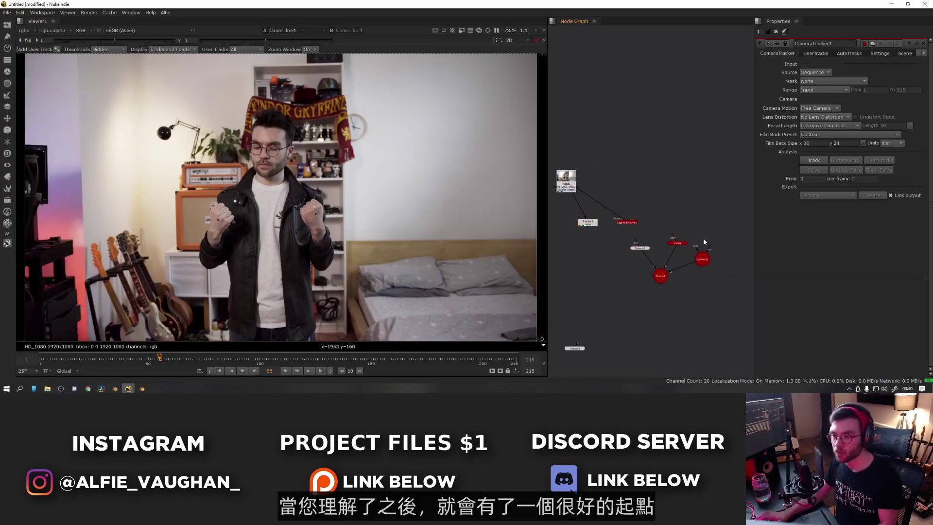